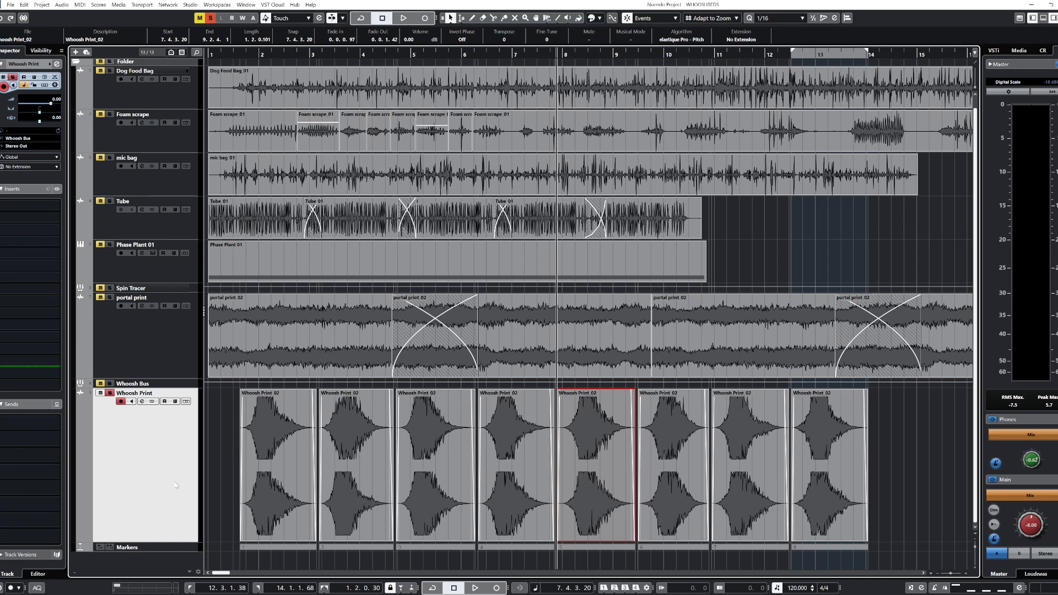
- Play the first whoosh clip on the Whoosh Print track from its start, and unsolo the track
click(224, 481)
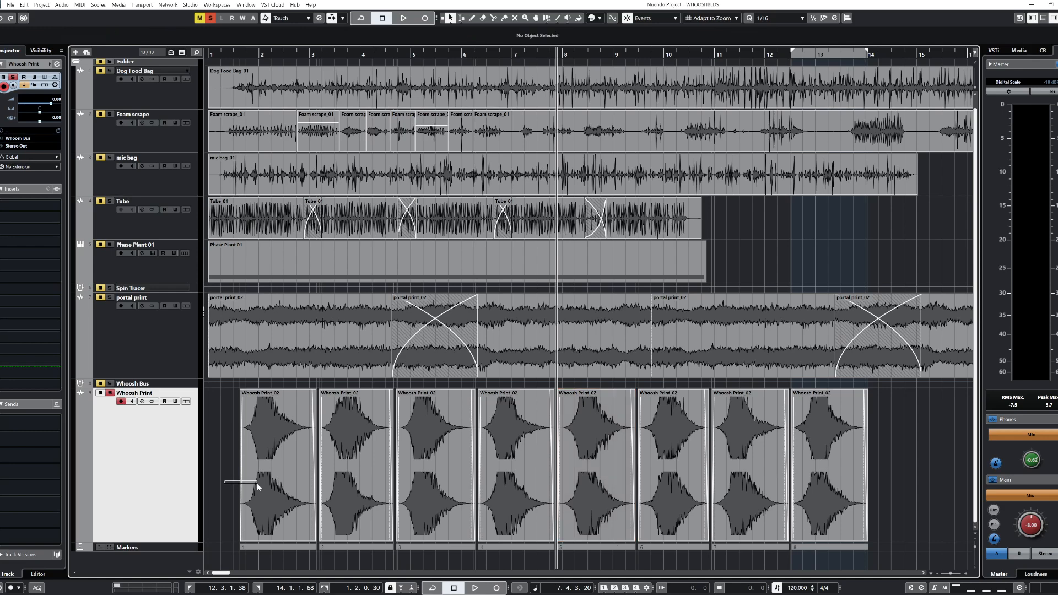
click(257, 483)
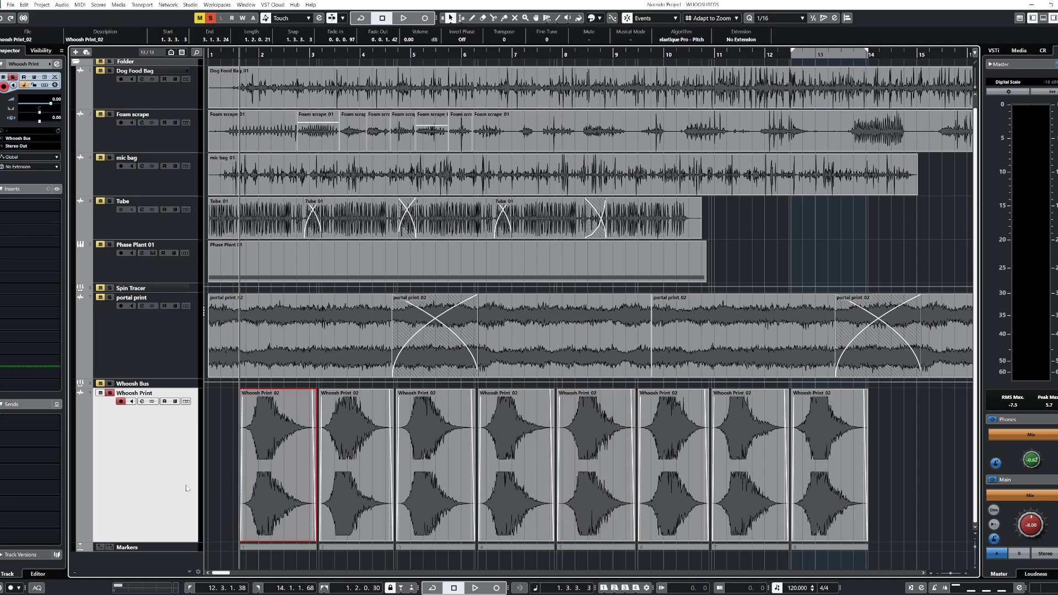
key(space)
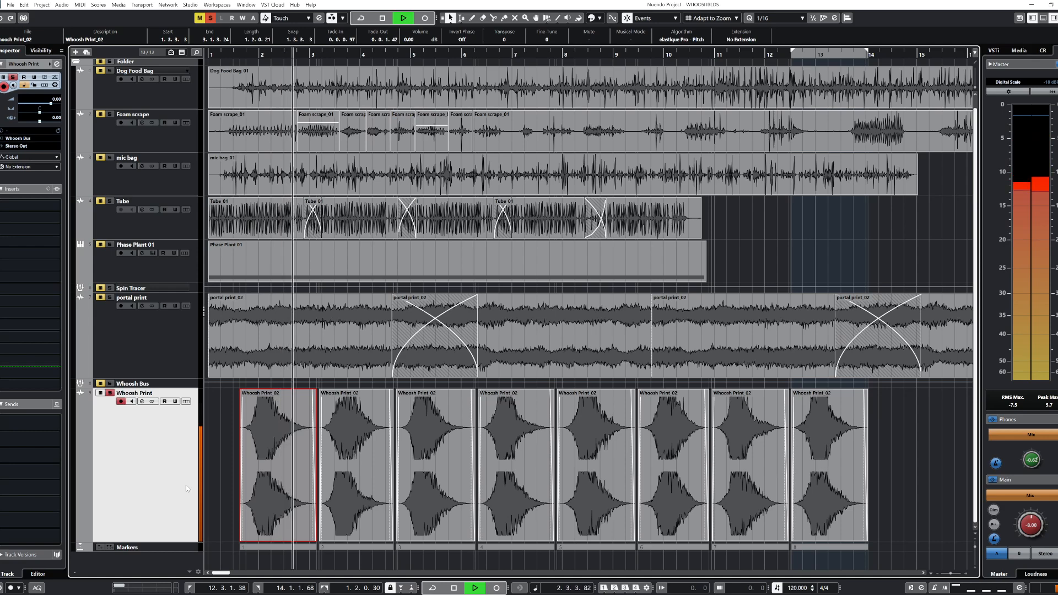
key(space)
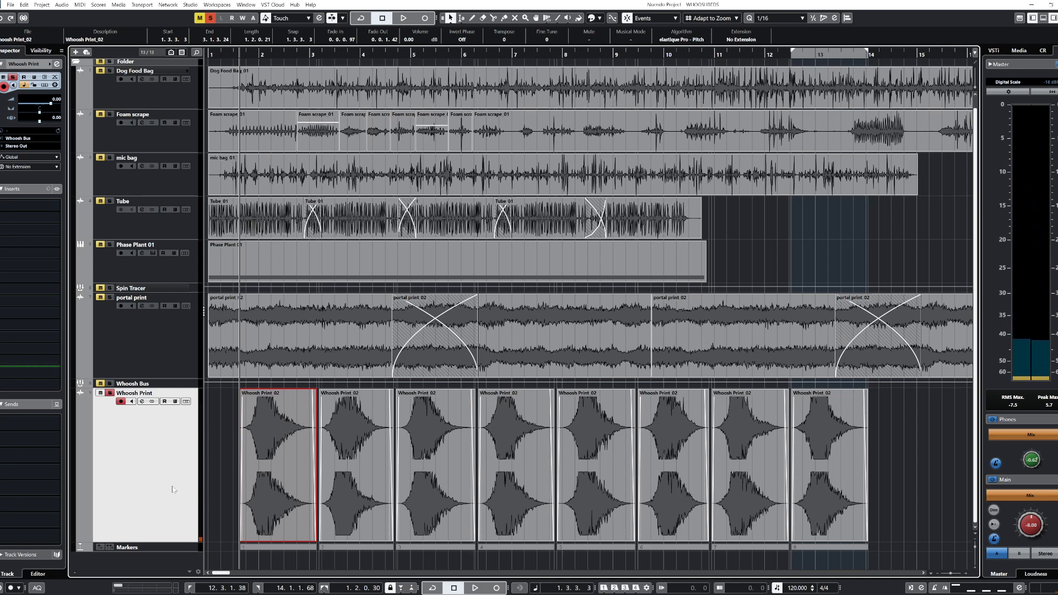
scroll(173, 490, up, 1)
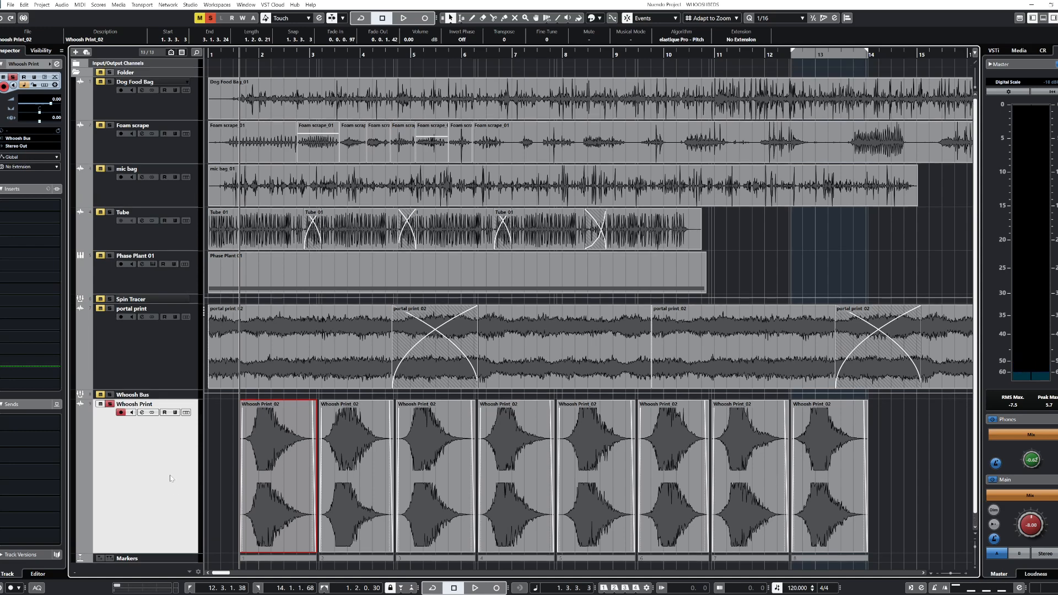
key(s)
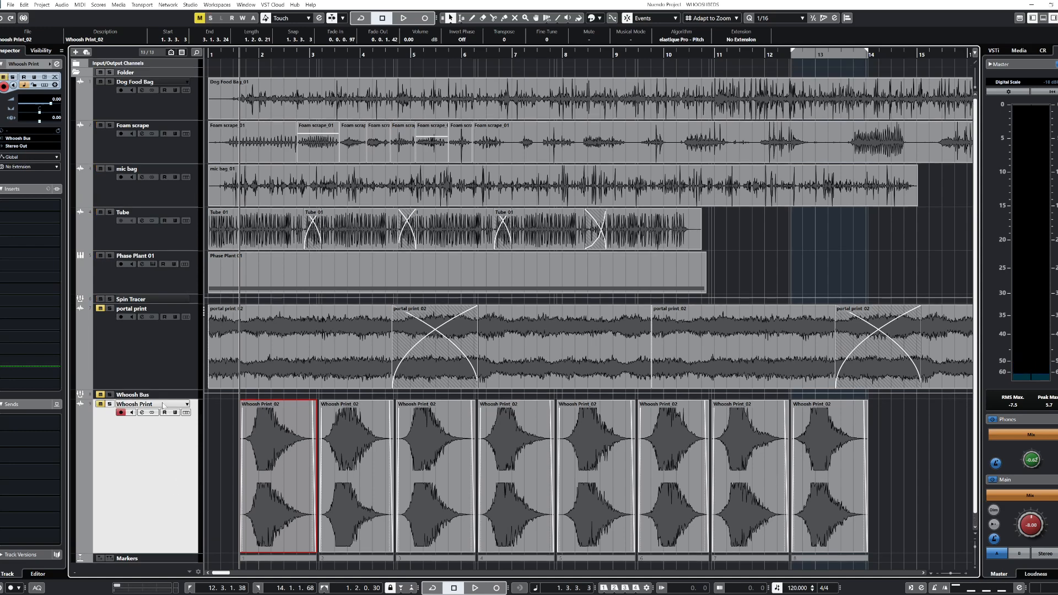
- Solo the portal print track, play it from the start of bar 1, and unsolo it
click(176, 363)
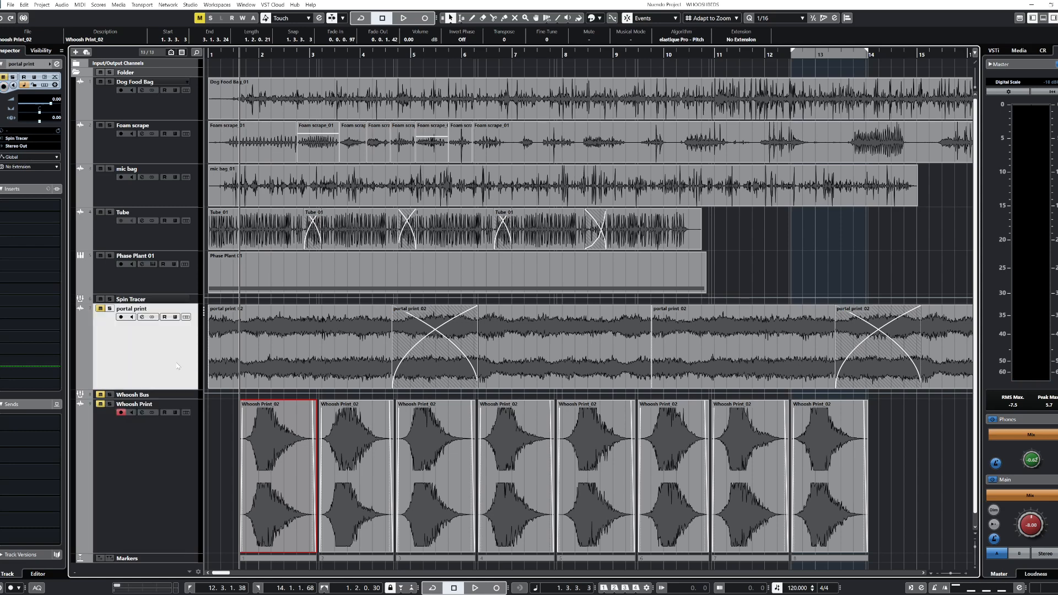
alt+shift+click(220, 361)
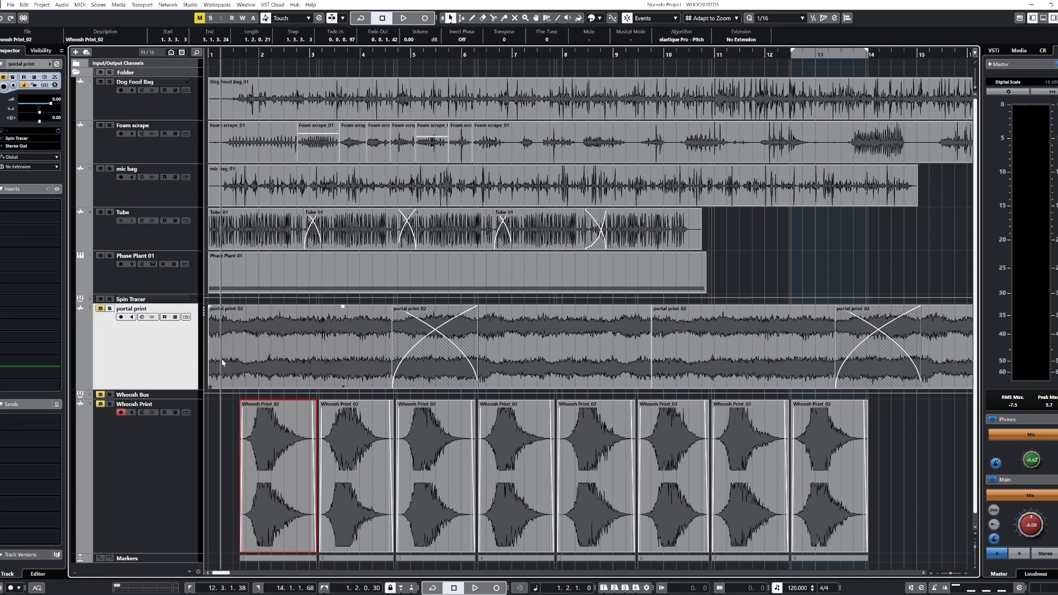
alt+shift+click(209, 364)
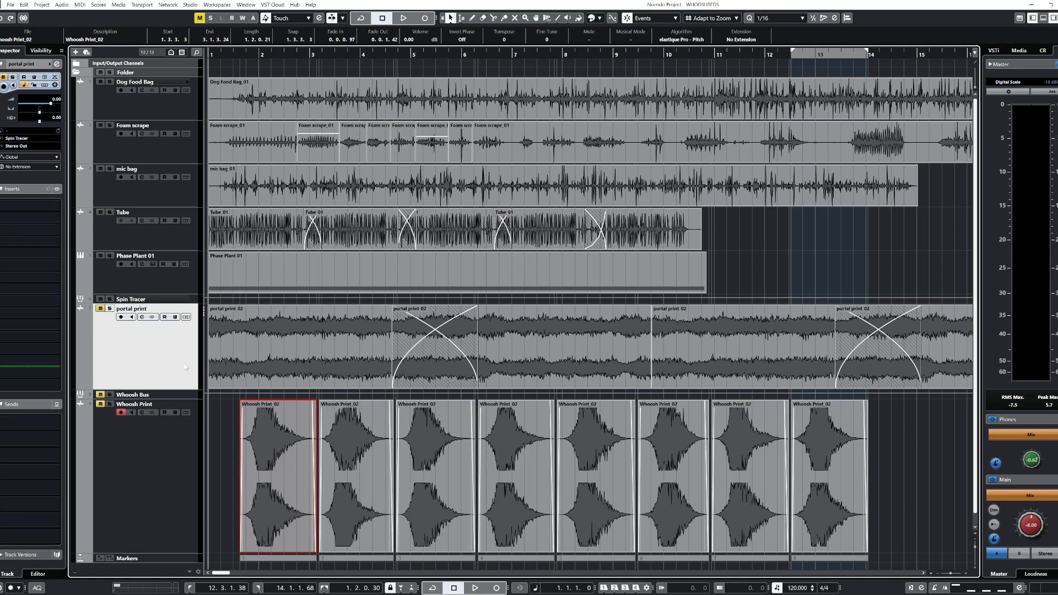
key(m)
key(s)
key(space)
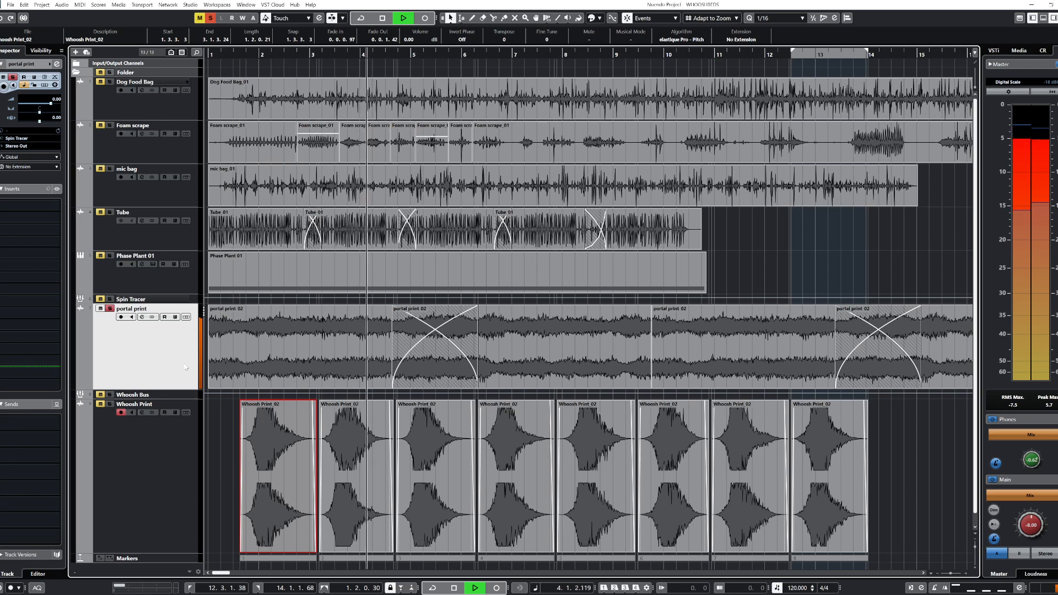
key(space)
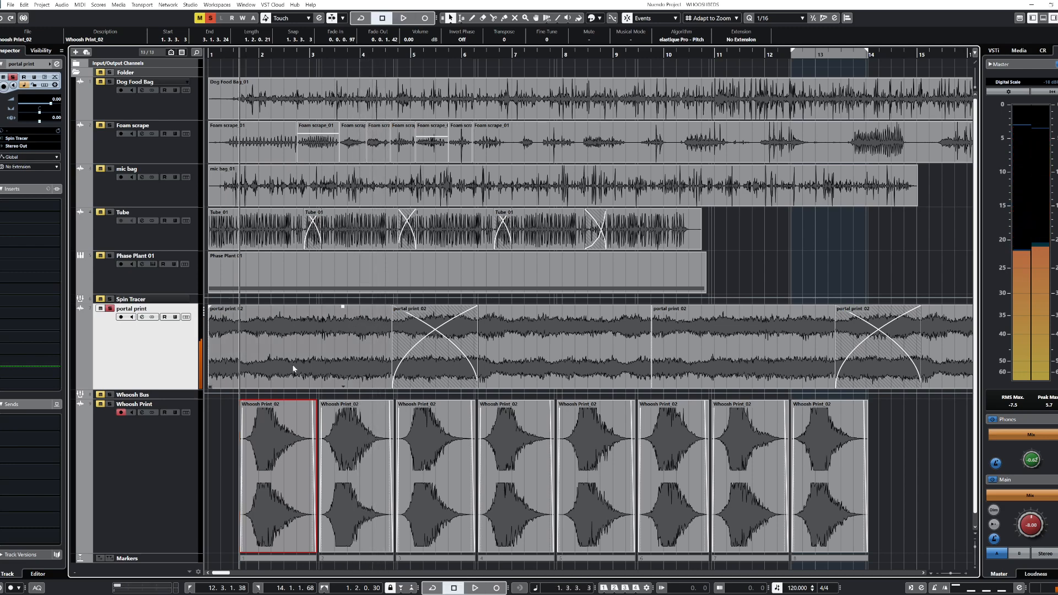
key(s)
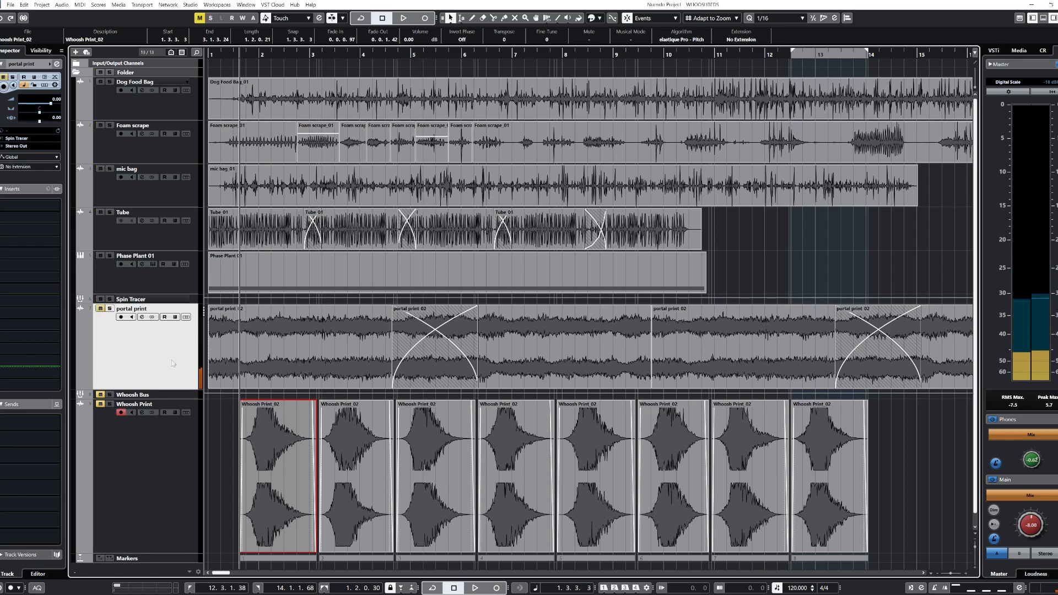
- Open the Whoosh Bus track's Reaktor 6 FX insert and place its window above the whoosh clips
key(g)
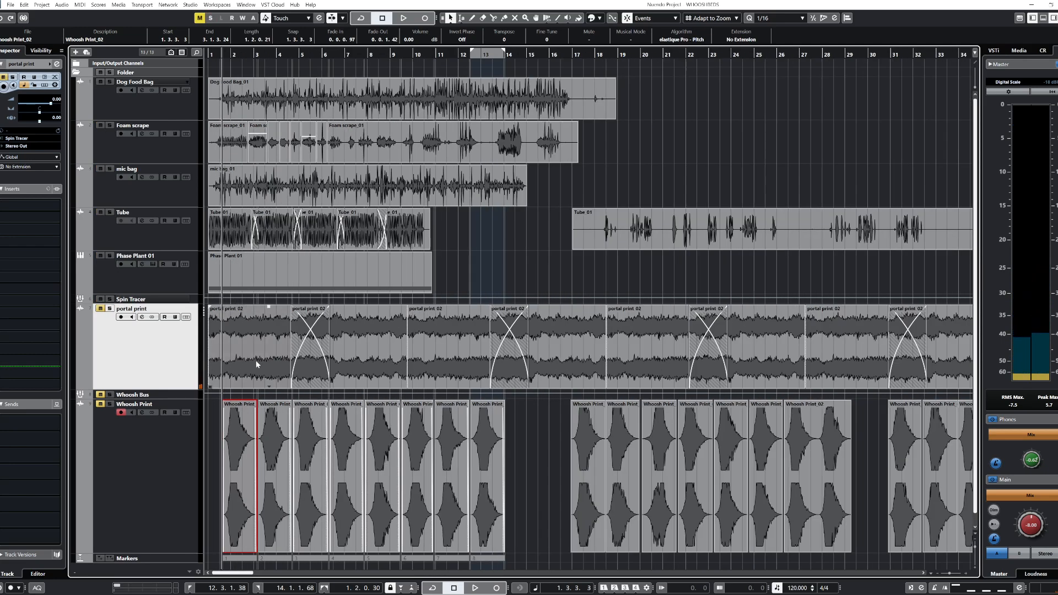
key(h)
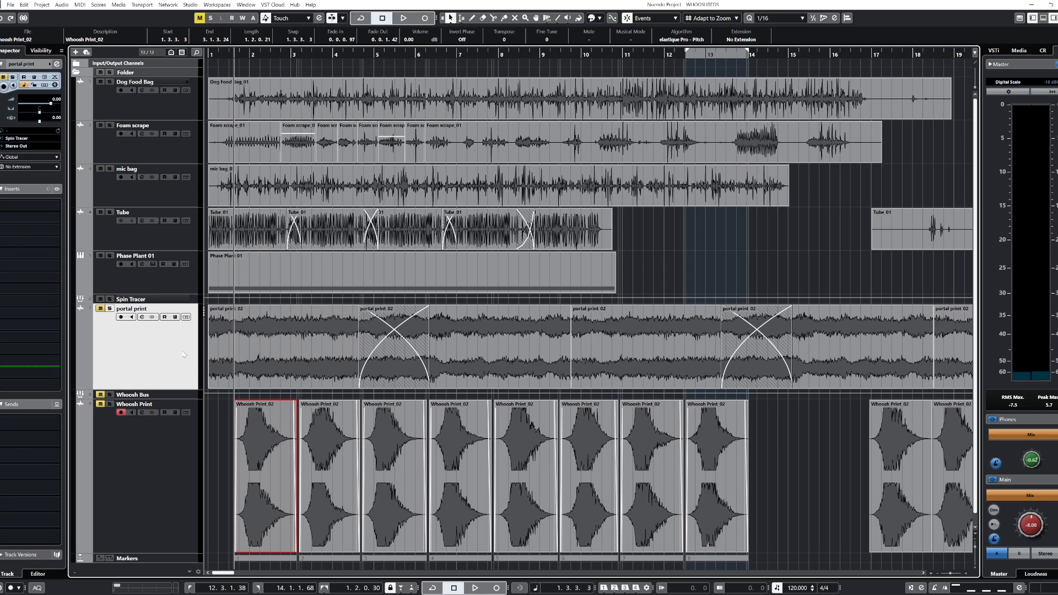
click(166, 395)
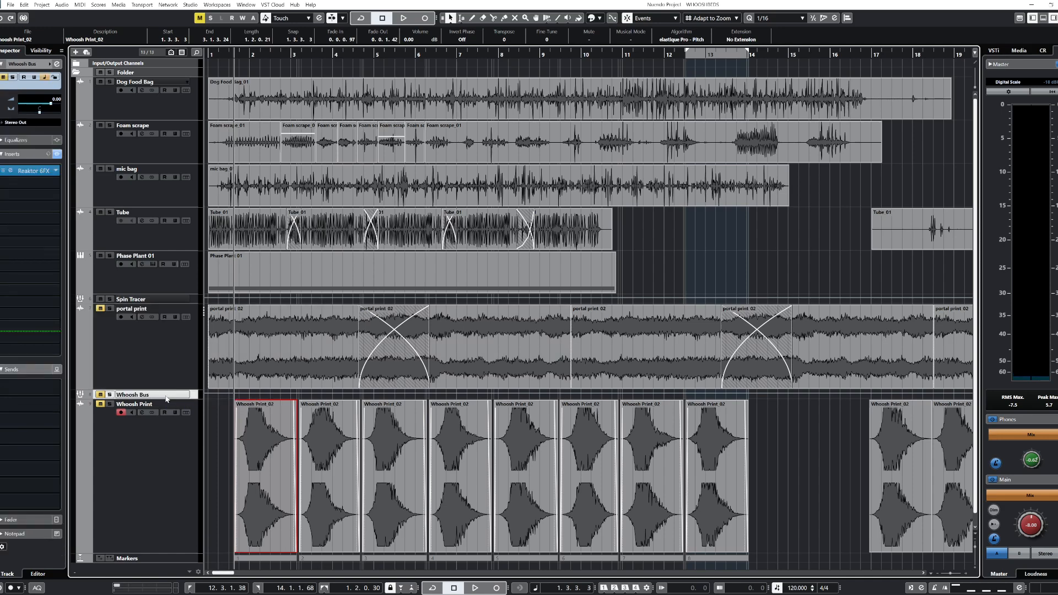
click(32, 172)
drag(569, 109, 414, 167)
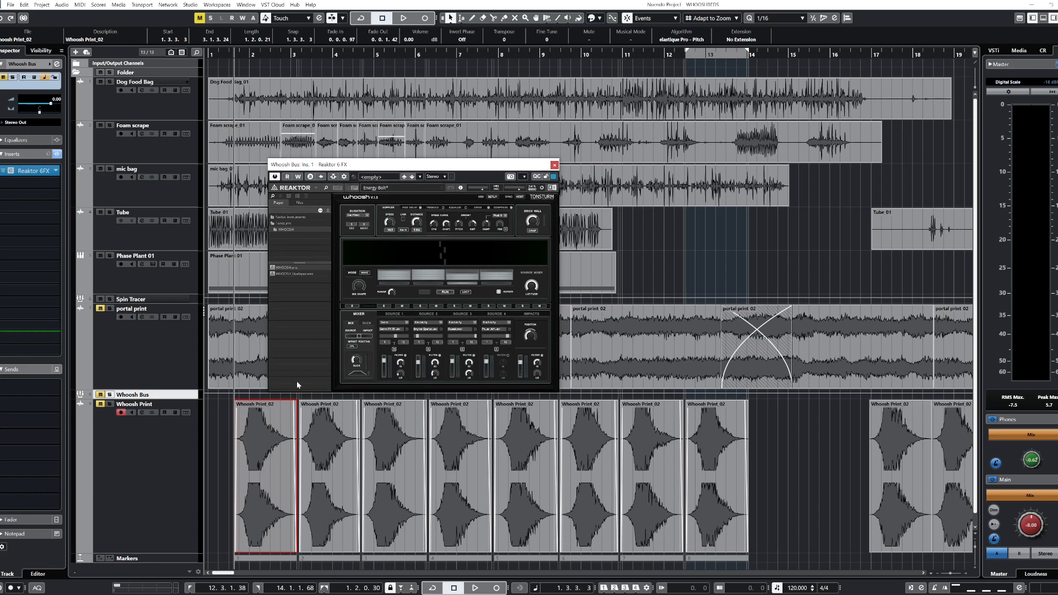
- Solo Whoosh Print and play its first clip with the Reaktor 6 FX window open, and close the window and unsolo the track
click(158, 481)
key(s)
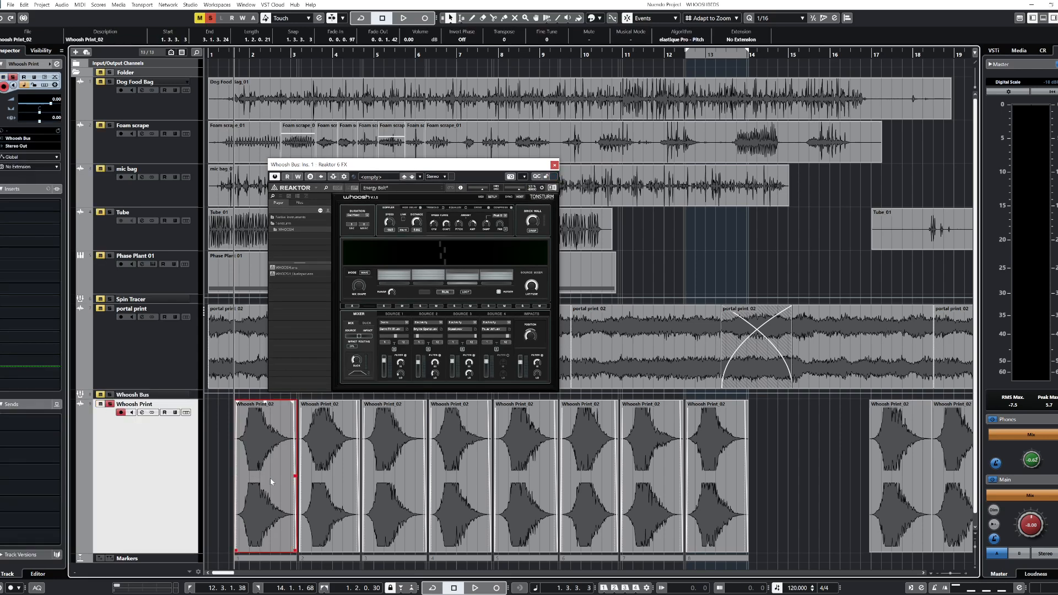
key(space)
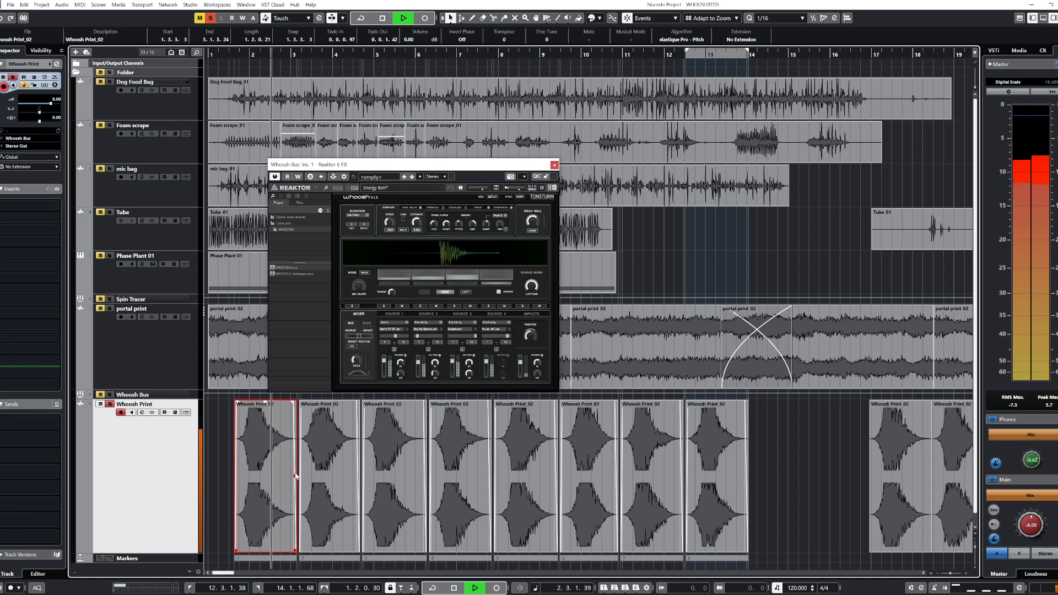
key(space)
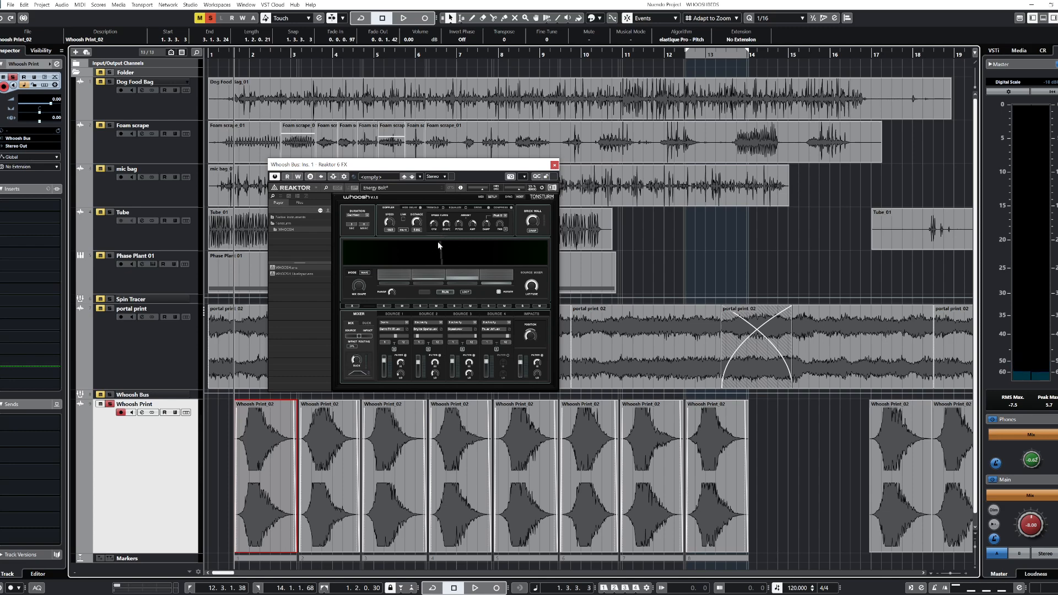
click(554, 165)
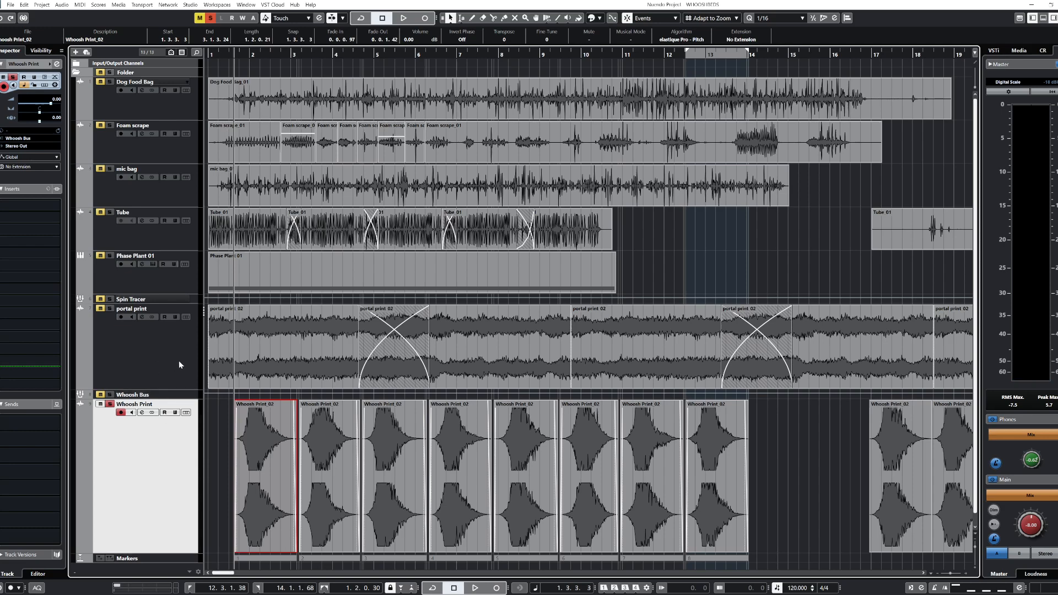
key(s)
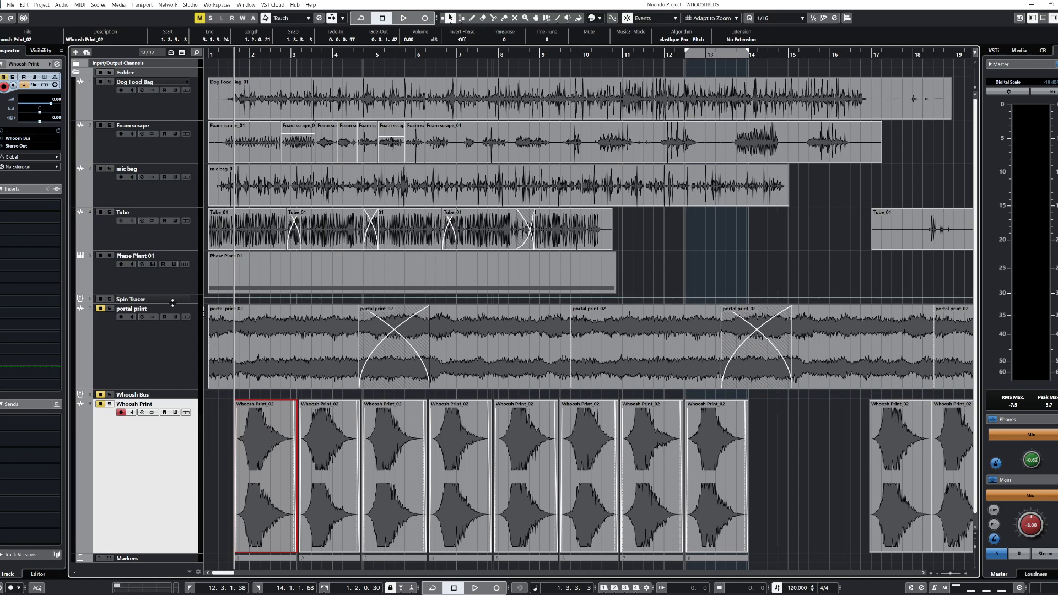
- Enlarge the Spin Tracer track, and play the Dog Food Bag track soloed with its insert effects bypassed
drag(172, 302, 174, 327)
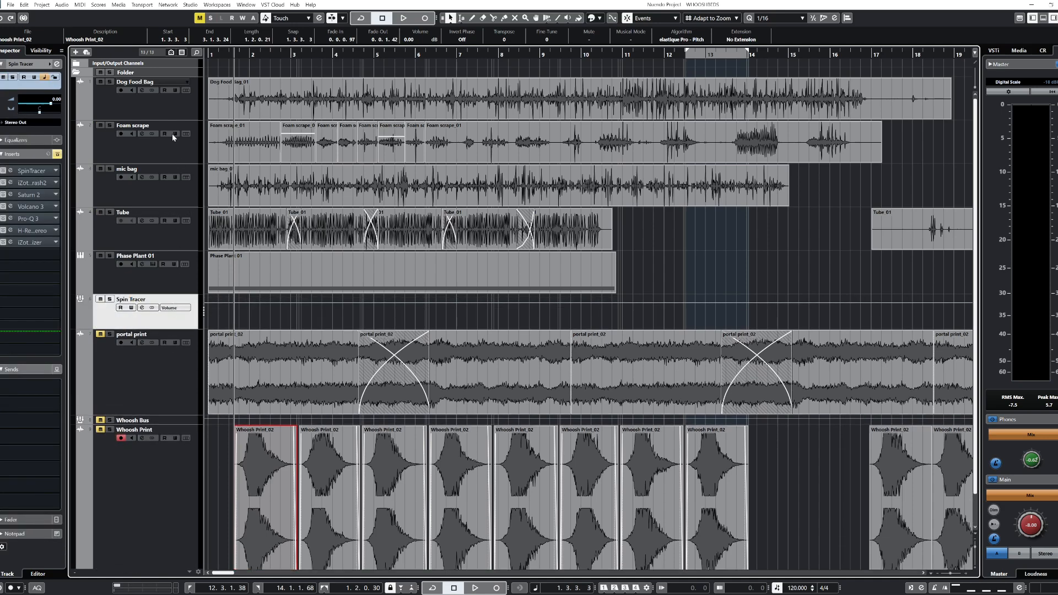
click(162, 108)
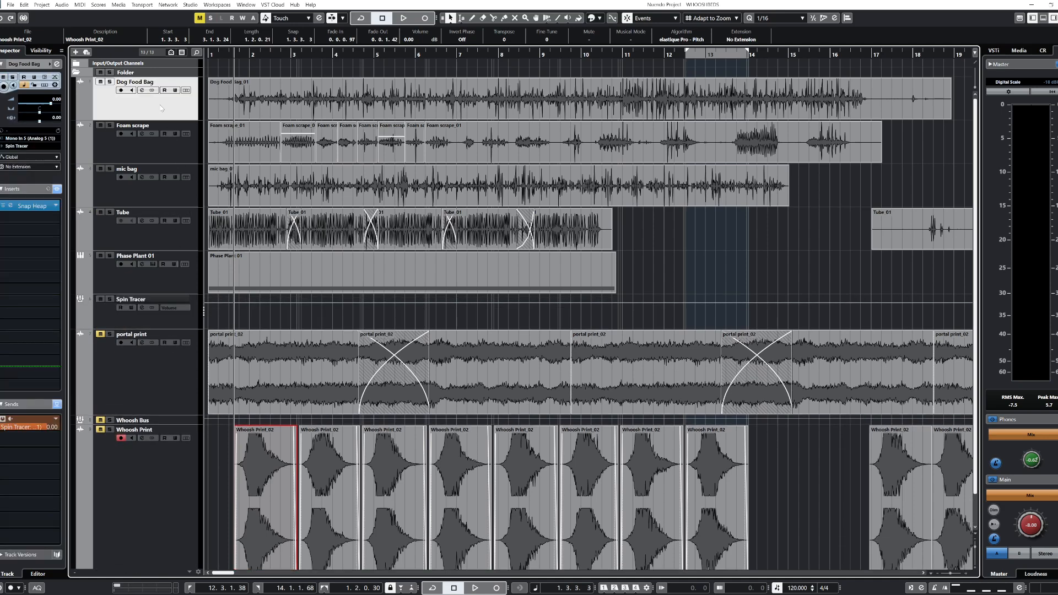
click(5, 205)
key(space)
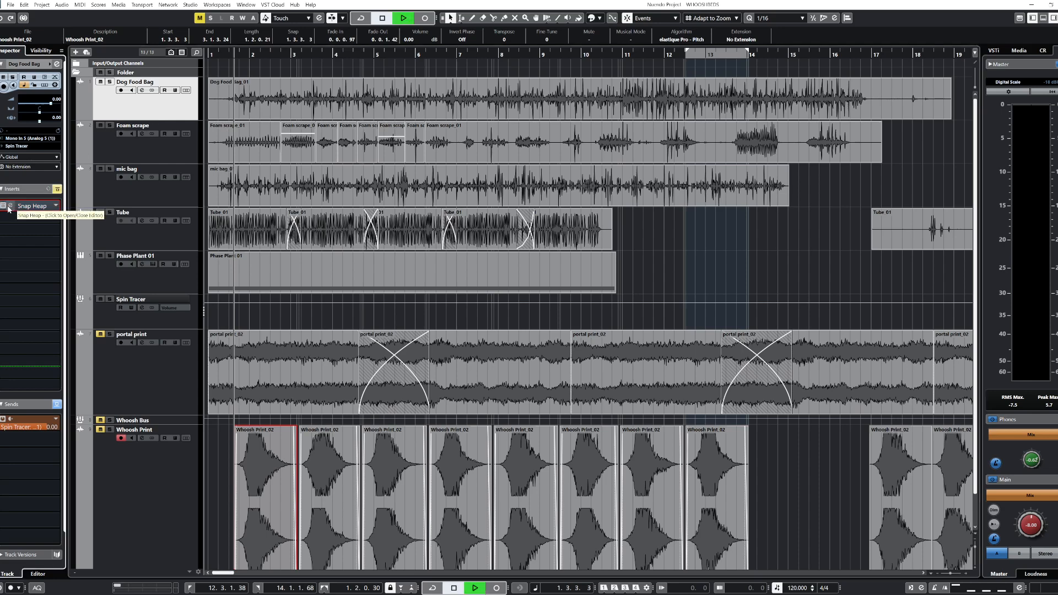
click(109, 82)
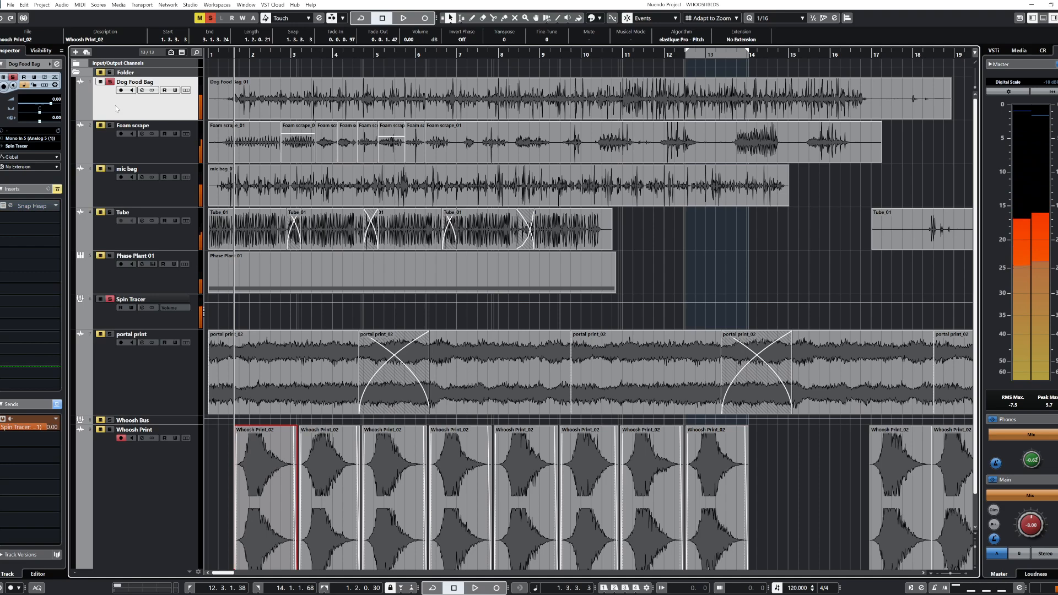
click(117, 317)
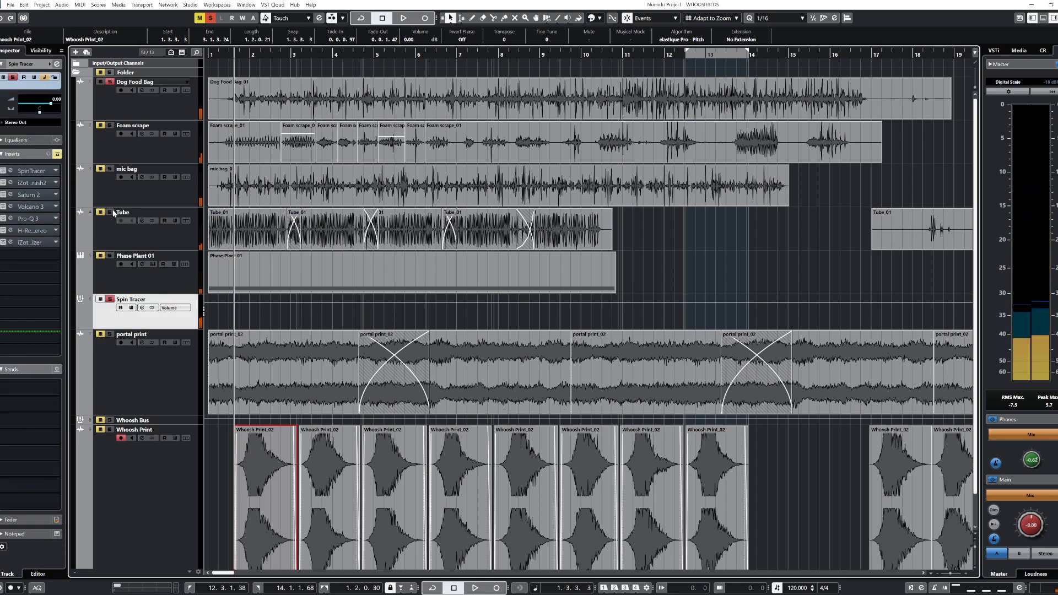
click(117, 106)
key(space)
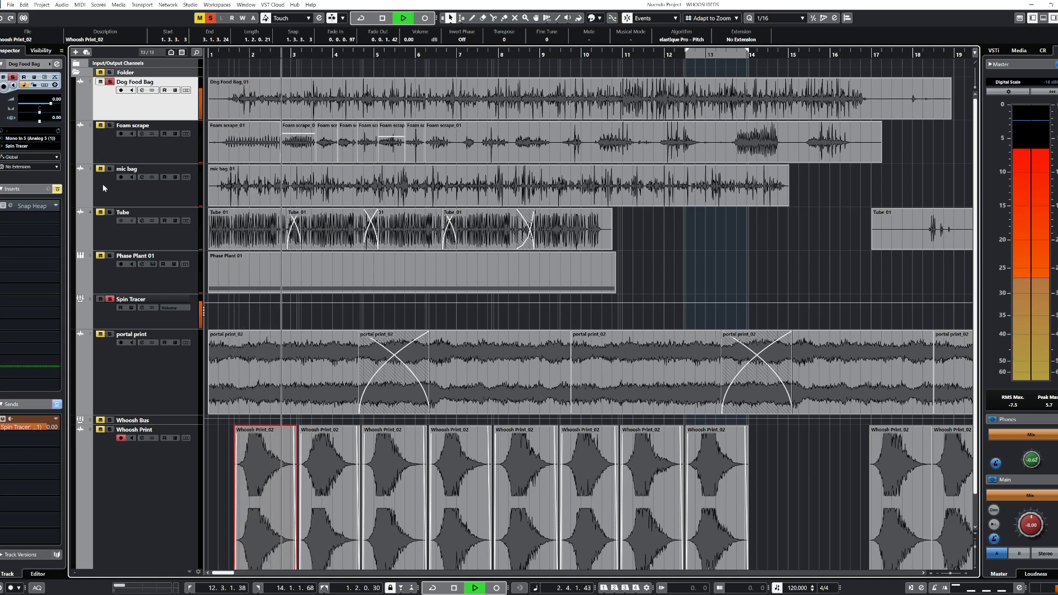
key(space)
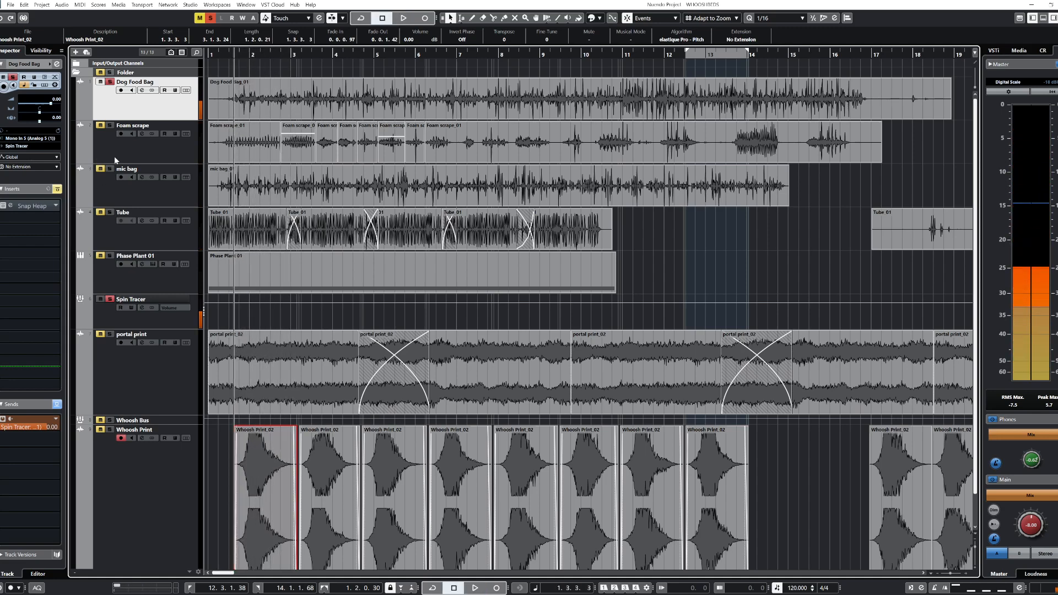
- Reactivate Dog Food Bag's inserts, play the track with its Snap Heap editor open, and close the editor
click(3, 208)
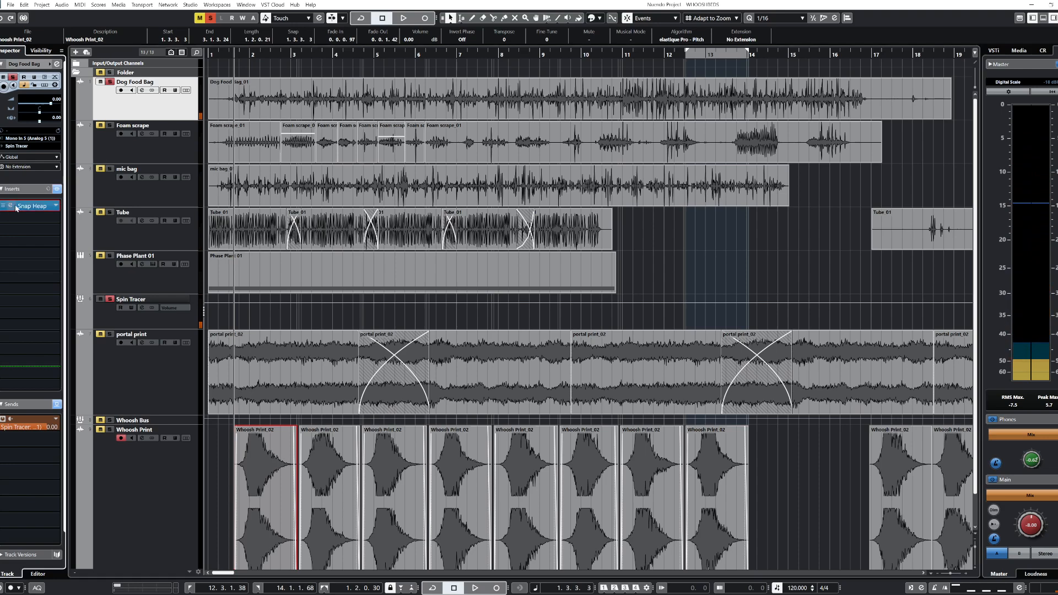
click(16, 208)
key(space)
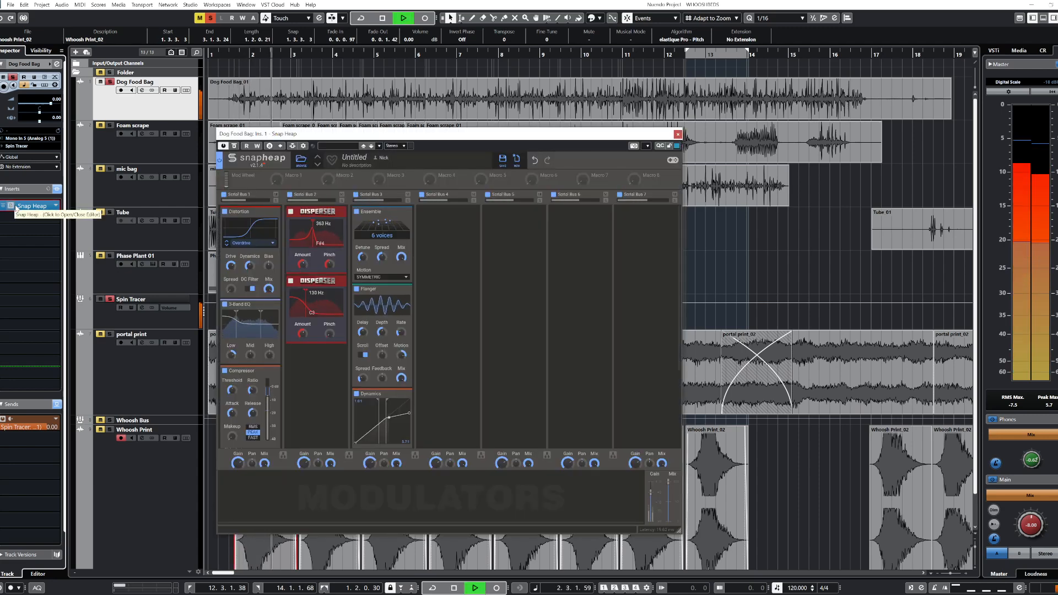
key(space)
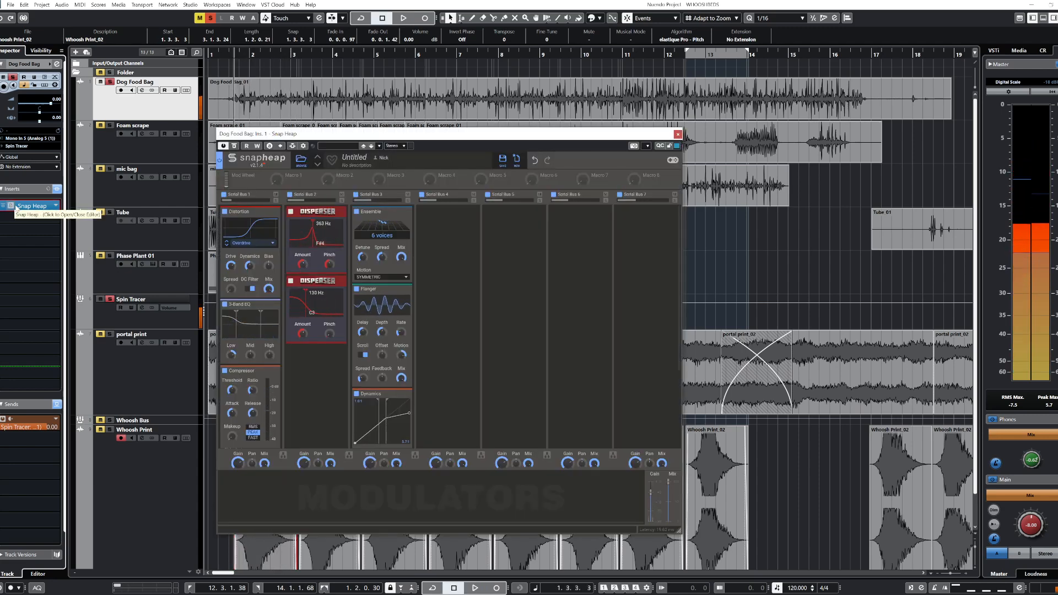
key(Escape)
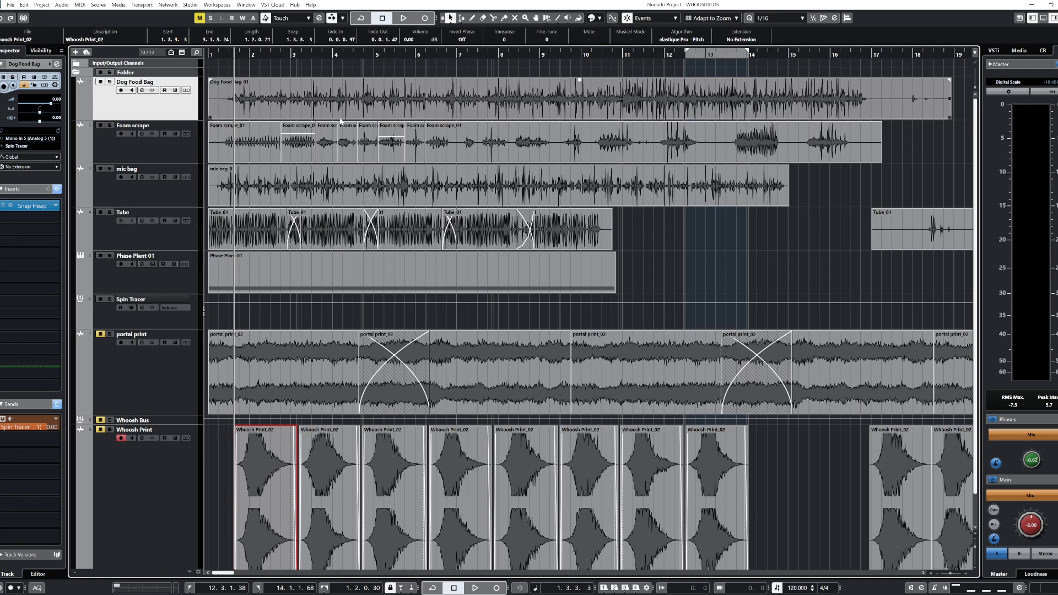
- Bypass the Foam scrape track's insert effects and play the track soloed
click(153, 150)
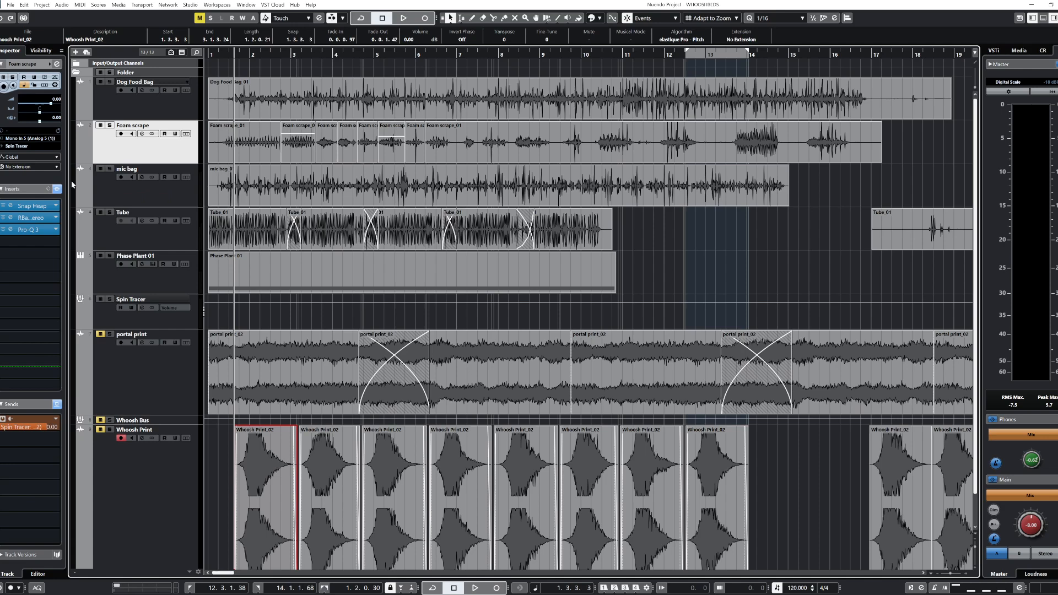
click(280, 153)
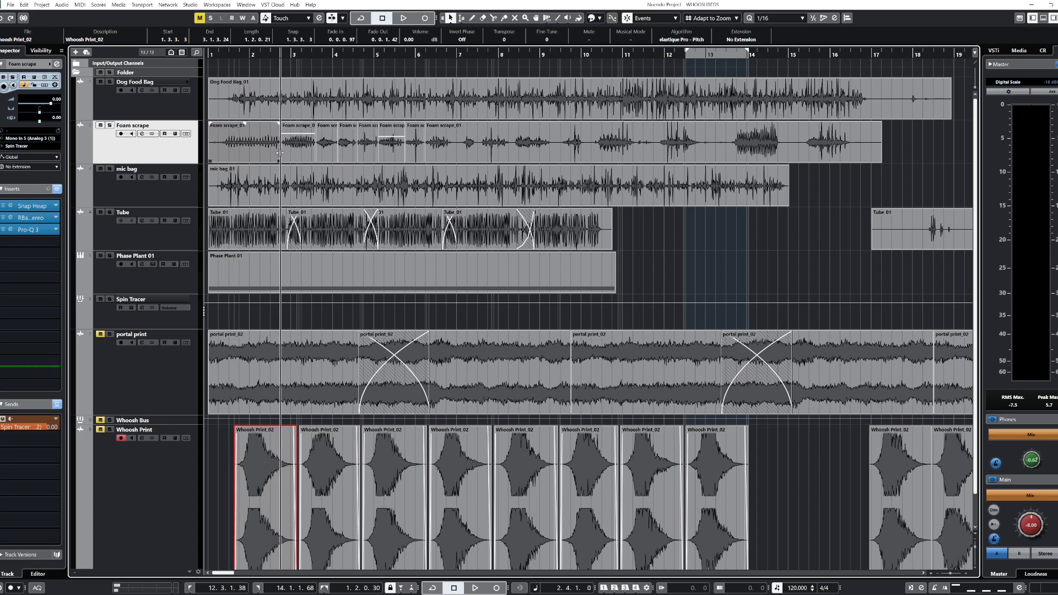
click(56, 189)
key(space)
key(s)
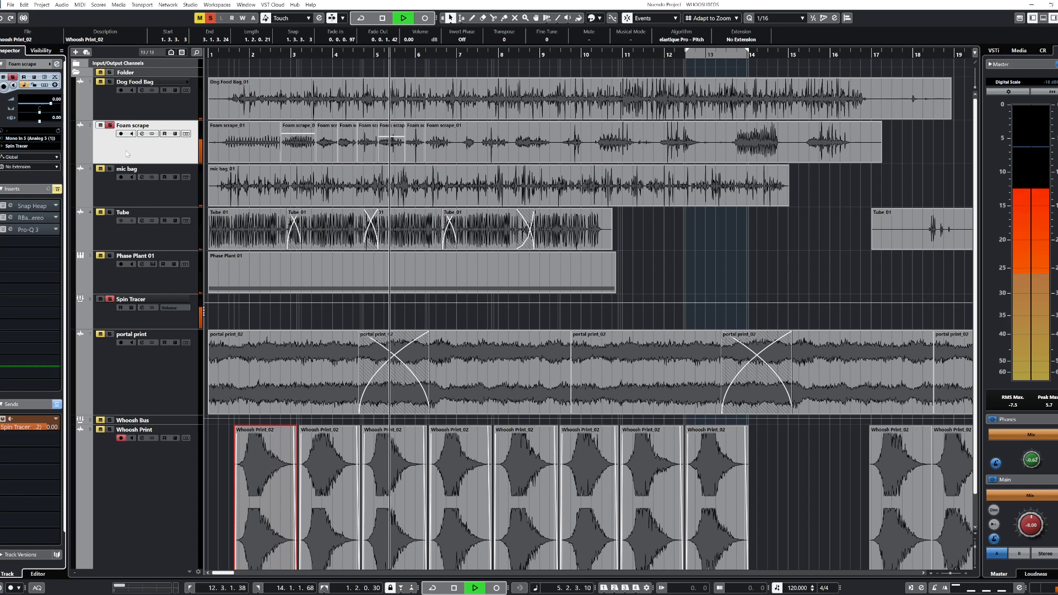
key(space)
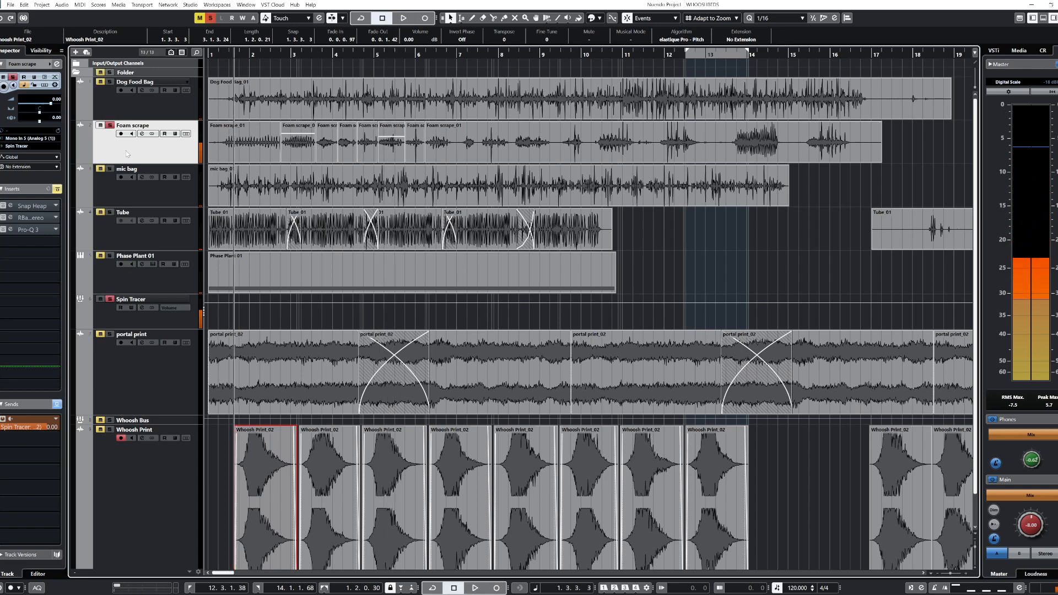
- Reactivate Foam scrape's inserts, play the track again with its effects, and unsolo it
click(57, 189)
key(space)
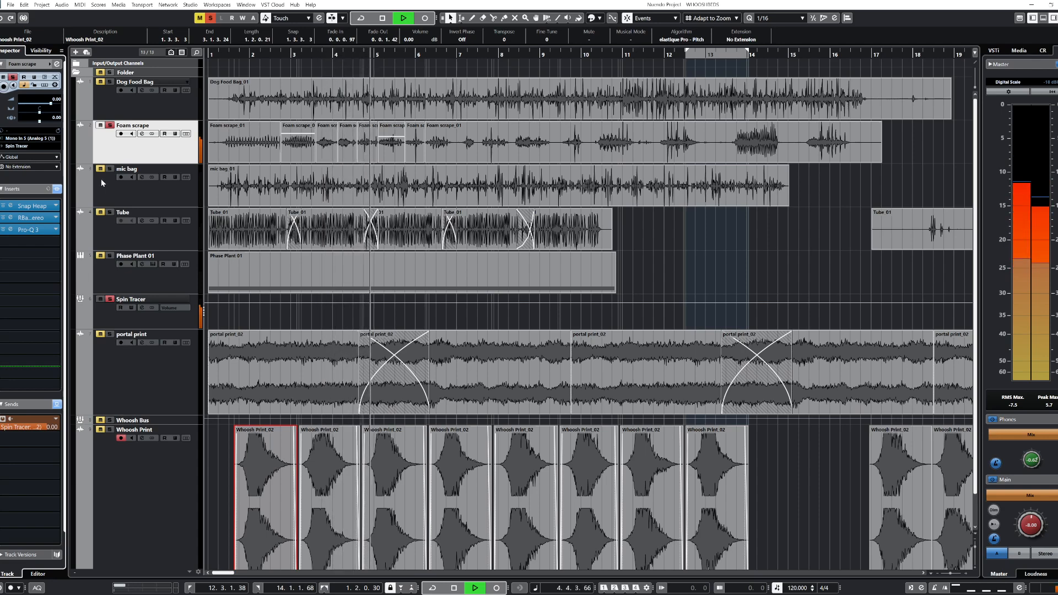
key(space)
key(s)
- Solo the mic bag track, play it with its Snap Heap editor open, and stop and close the editor
click(121, 193)
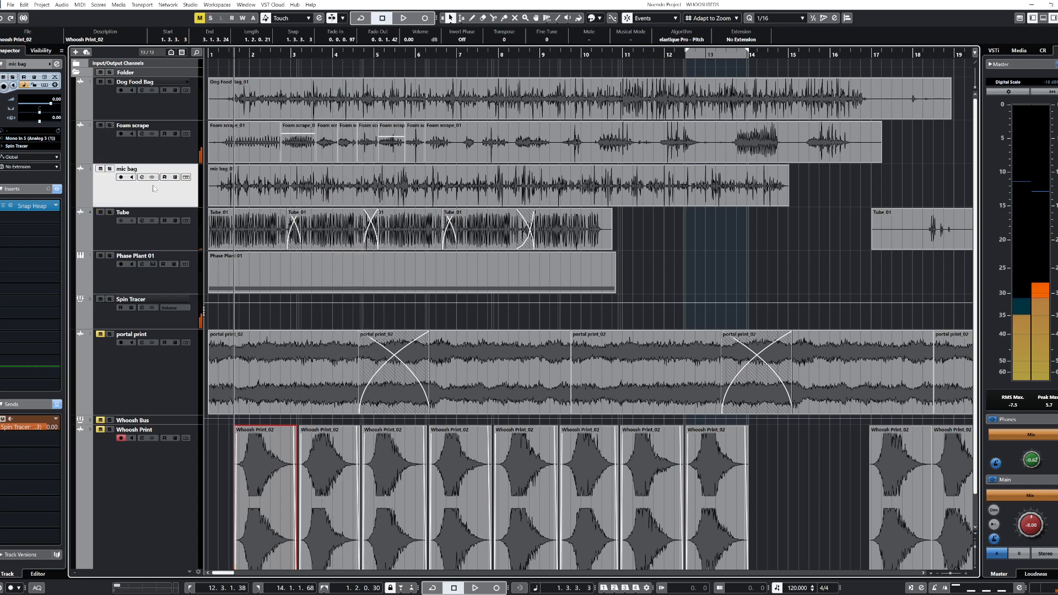
key(s)
key(space)
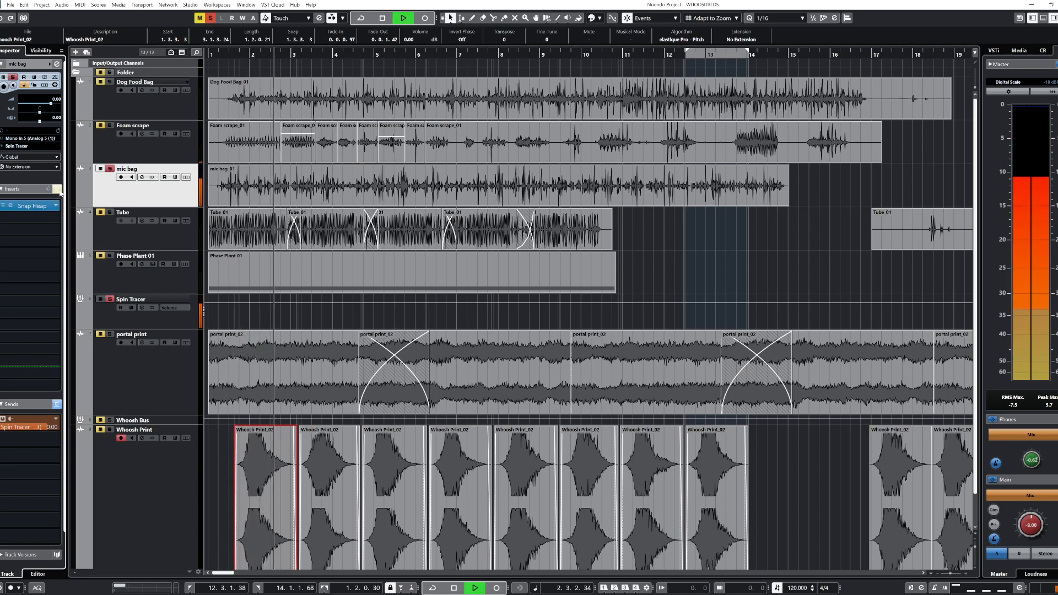
click(32, 206)
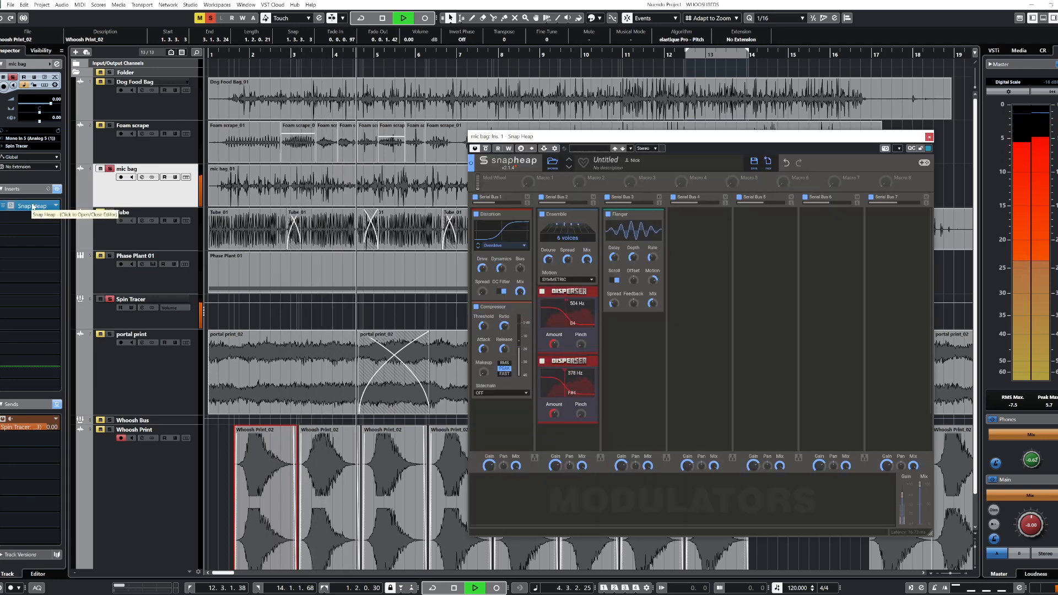
key(space)
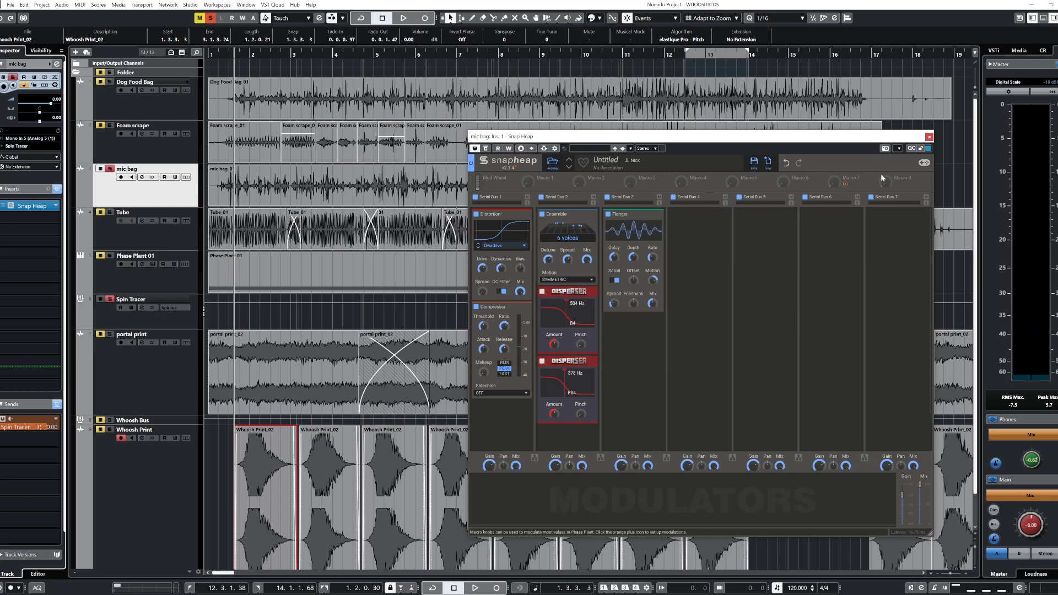
click(929, 137)
- Bypass the Tube track's insert effects and play the track soloed
click(151, 238)
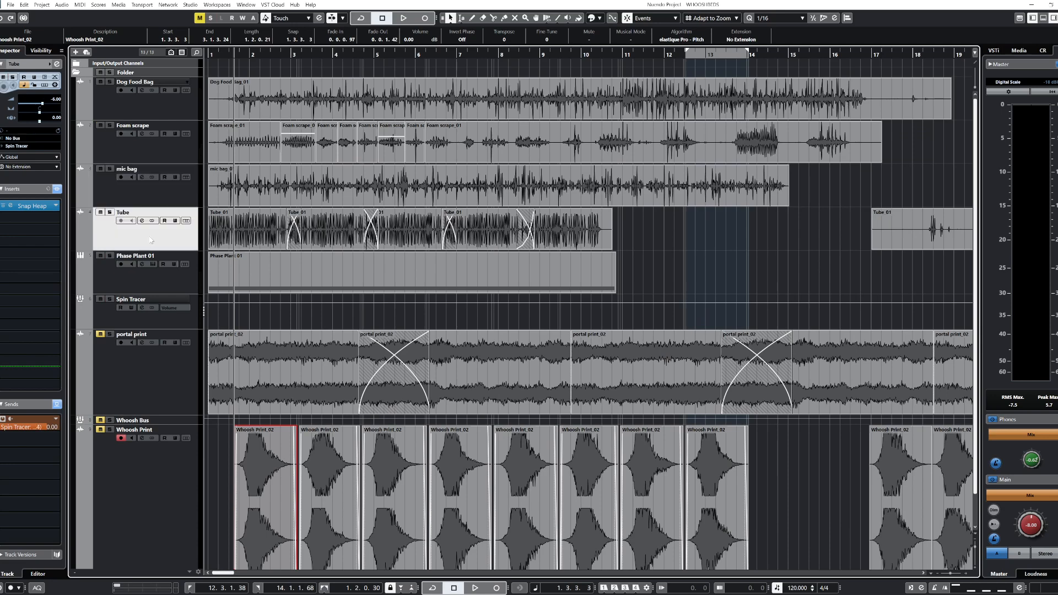
click(56, 190)
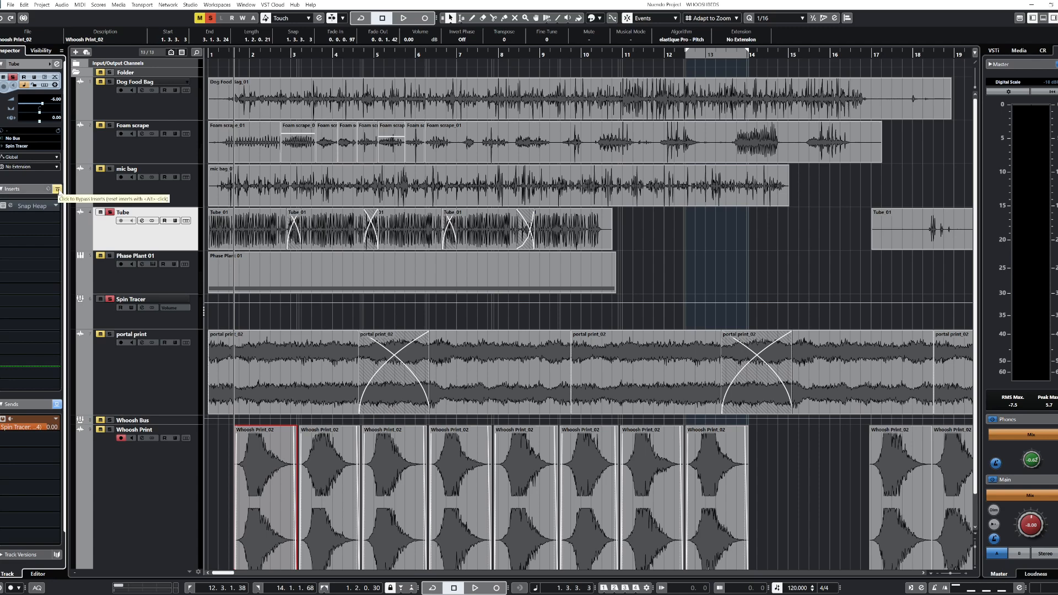
key(space)
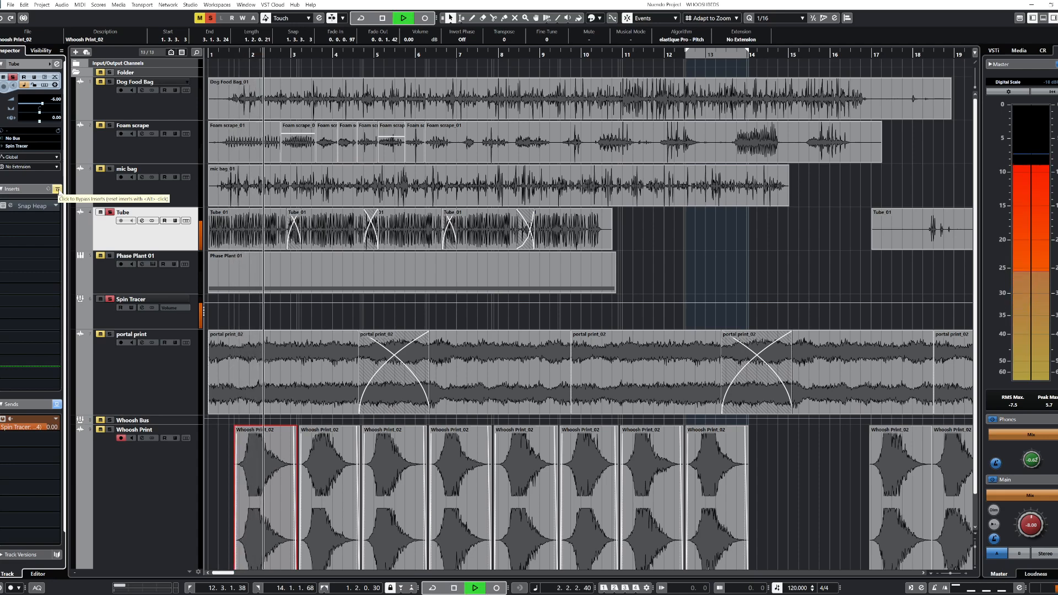
- Reactivate Tube's inserts and replay the soloed track with its effects
click(57, 190)
key(space)
key(space)
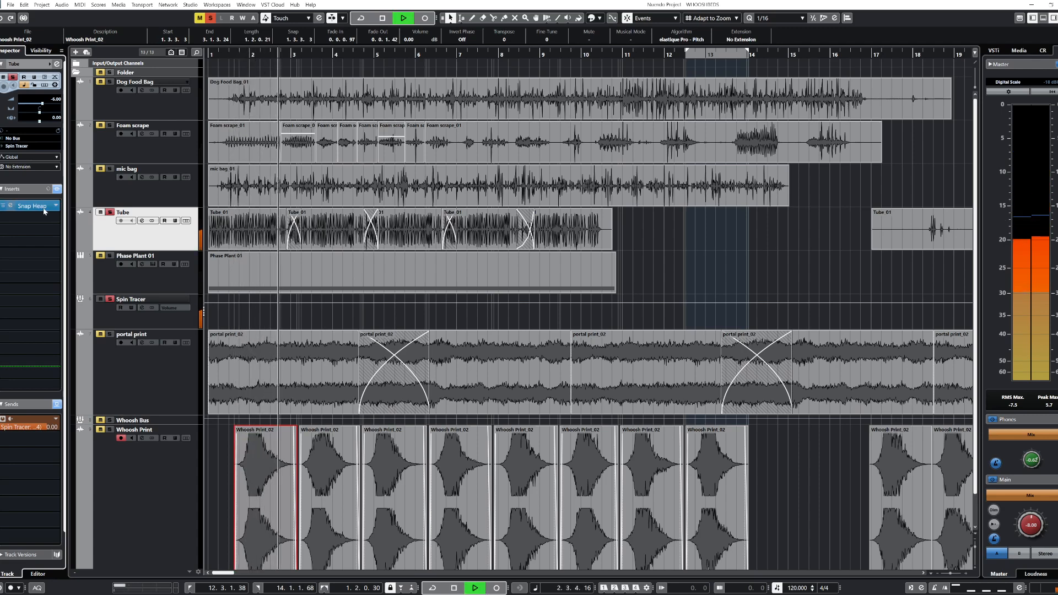
key(space)
- Open Tube's Snap Heap editor, move its window over the clips to view the effect chain, close it, and unsolo the track
click(41, 208)
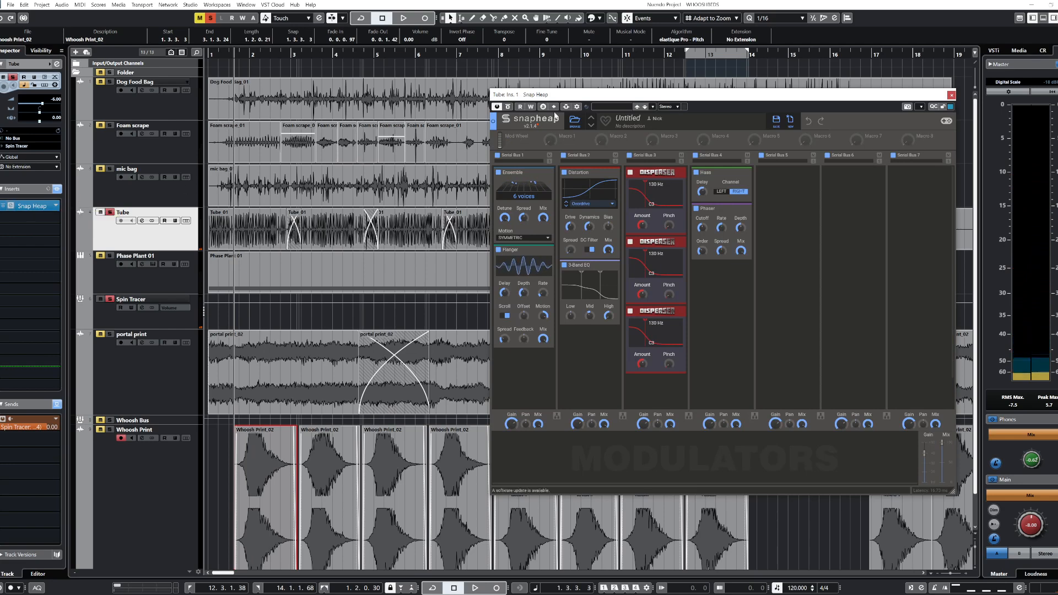
drag(814, 107, 605, 137)
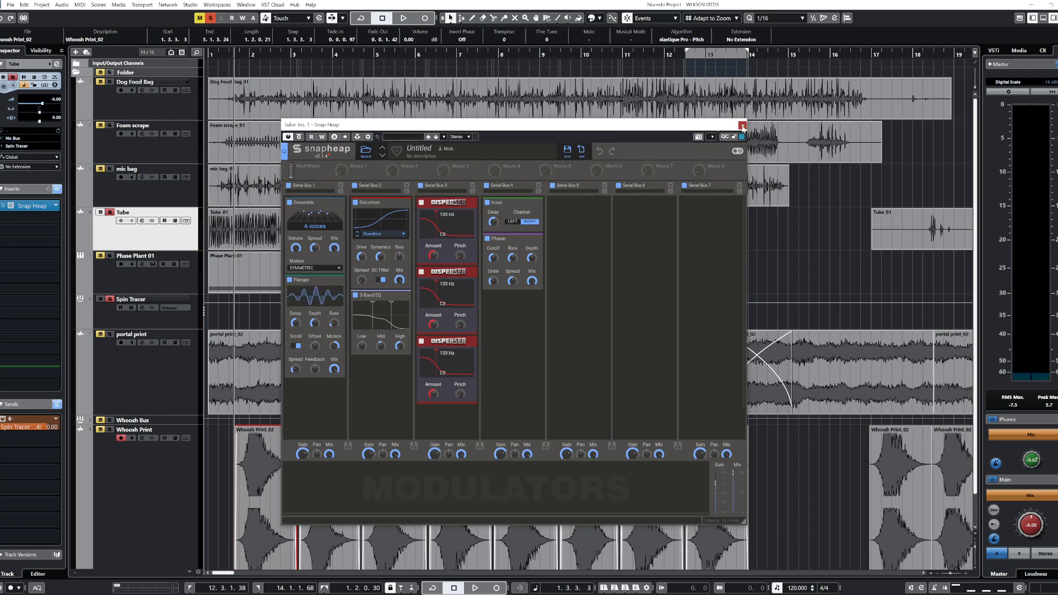
click(742, 126)
click(109, 212)
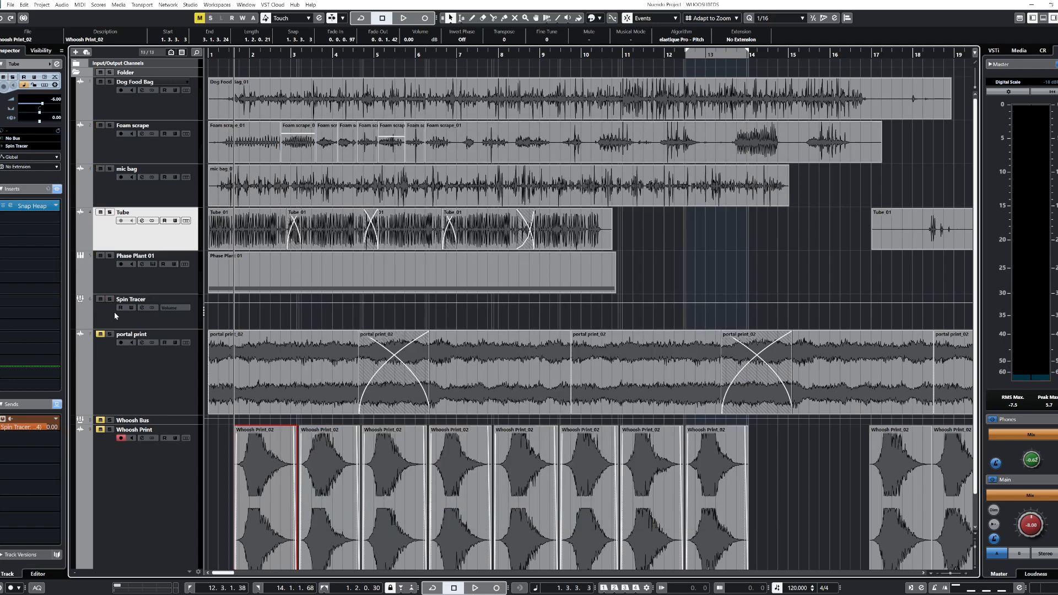
- Solo the Phase Plant 01 track and open its instrument editor to look through the effects lanes of the Circuit Overload preset
click(120, 280)
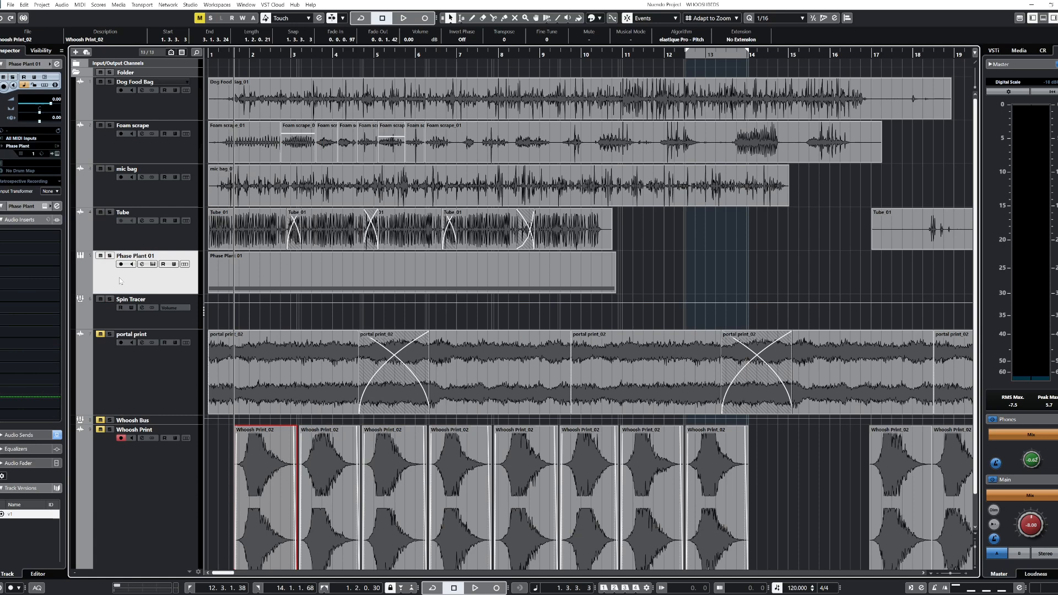
key(s)
click(153, 264)
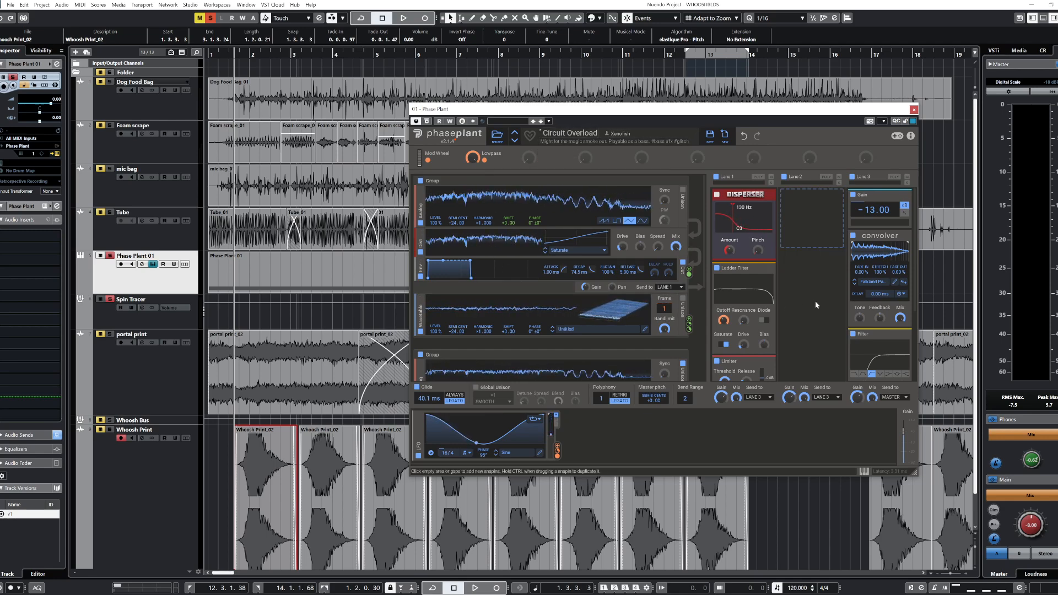
scroll(875, 334, down, 3)
scroll(876, 334, up, 3)
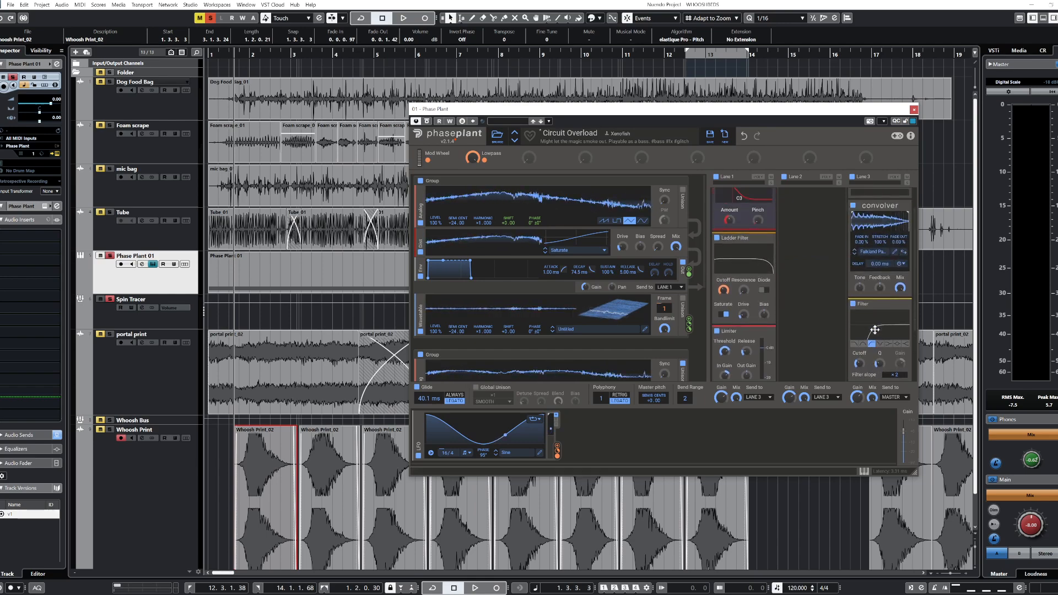
- Play Phase Plant 01 with its instrument editor open, and close the editor and unsolo the track
key(space)
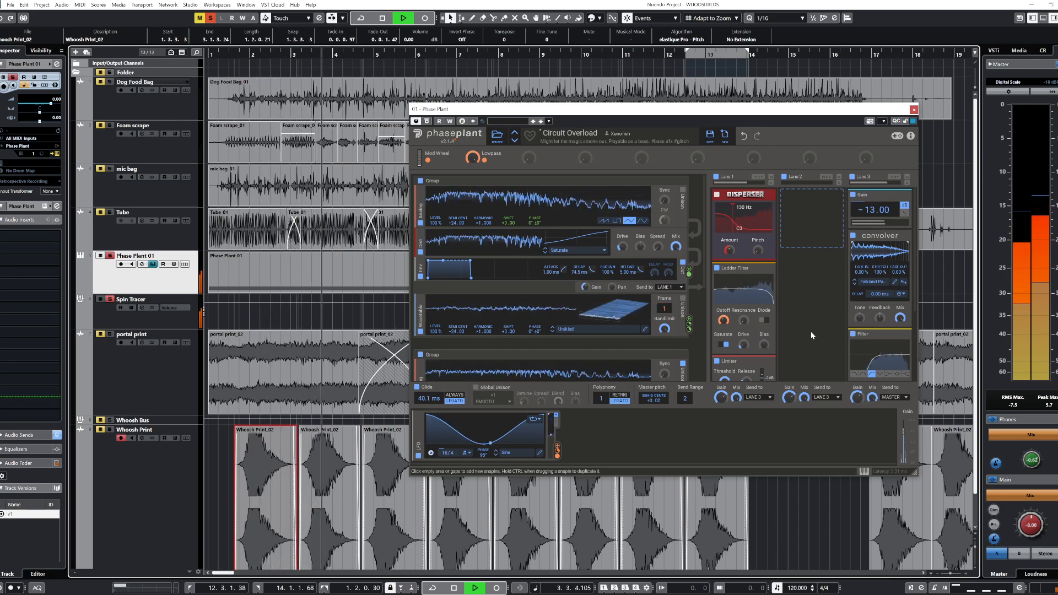
key(space)
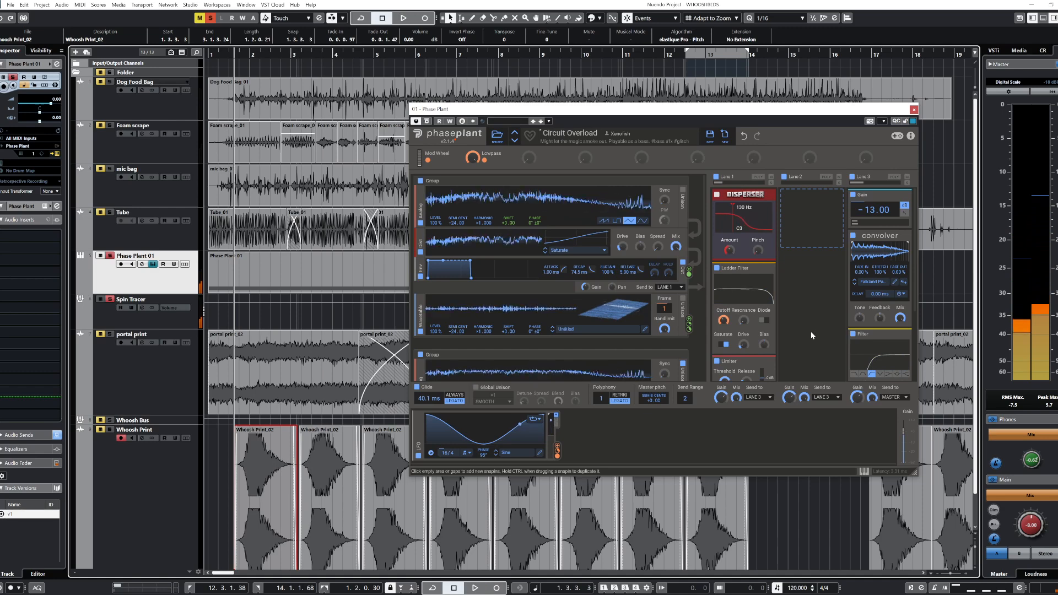
key(ctrl+w)
key(s)
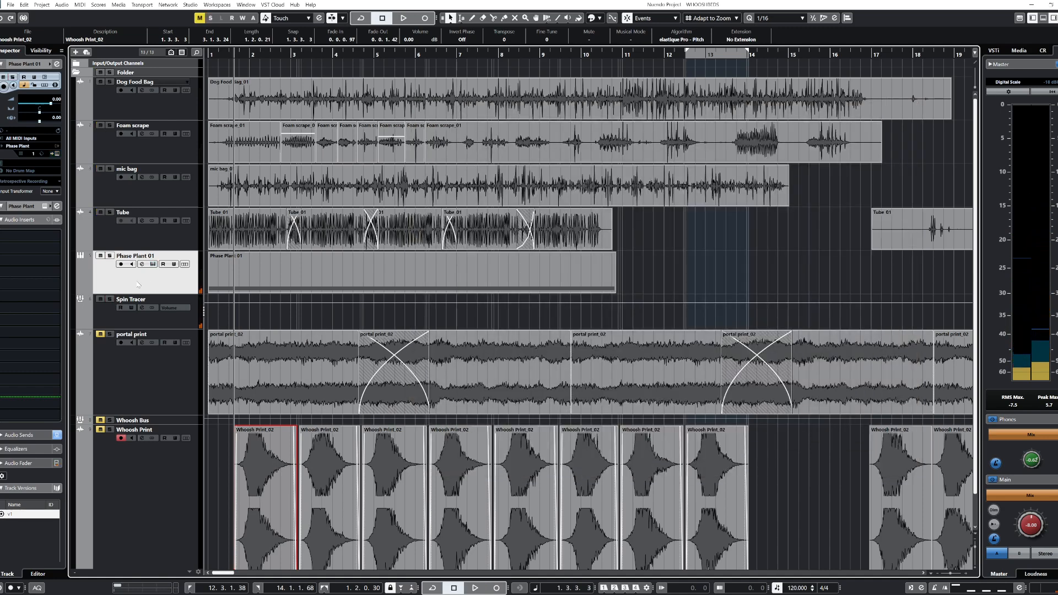
- Open the Spin Tracer track's SpinTracer insert, place its window above the whoosh clips, and play the layers with only that insert active
click(119, 313)
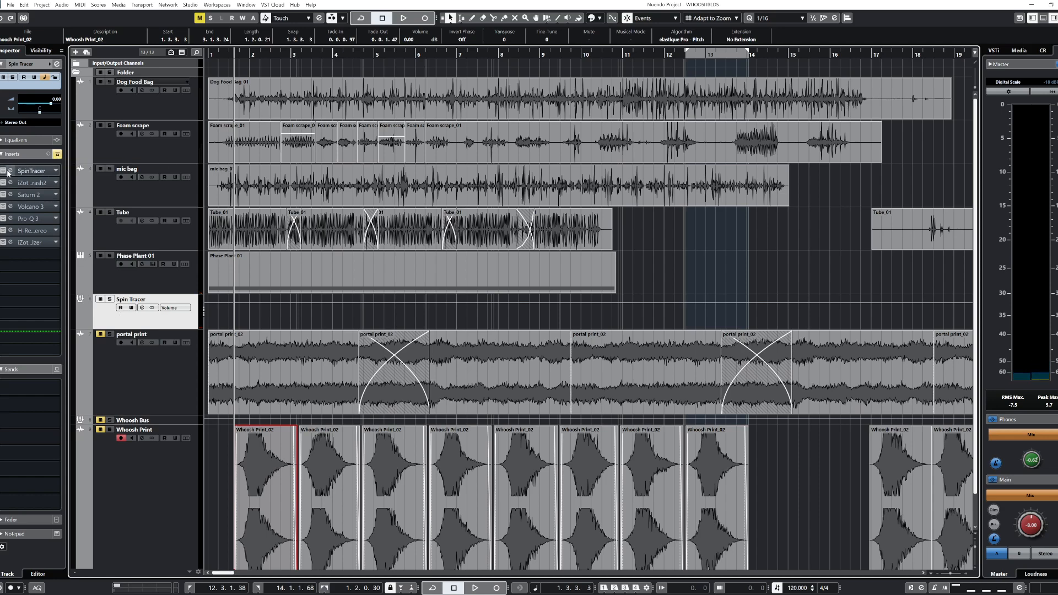
click(31, 170)
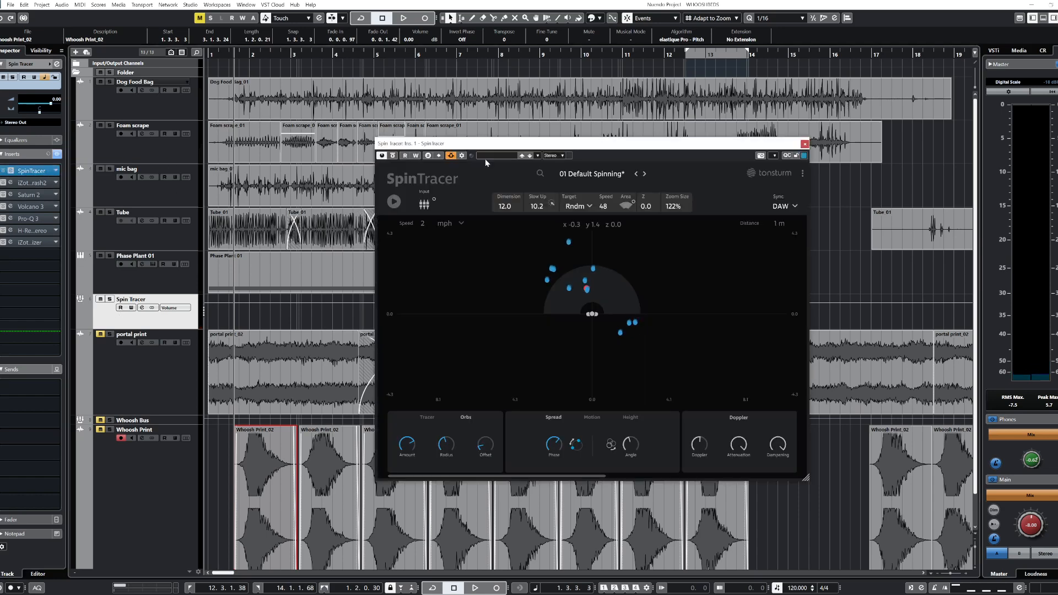
drag(503, 145, 443, 109)
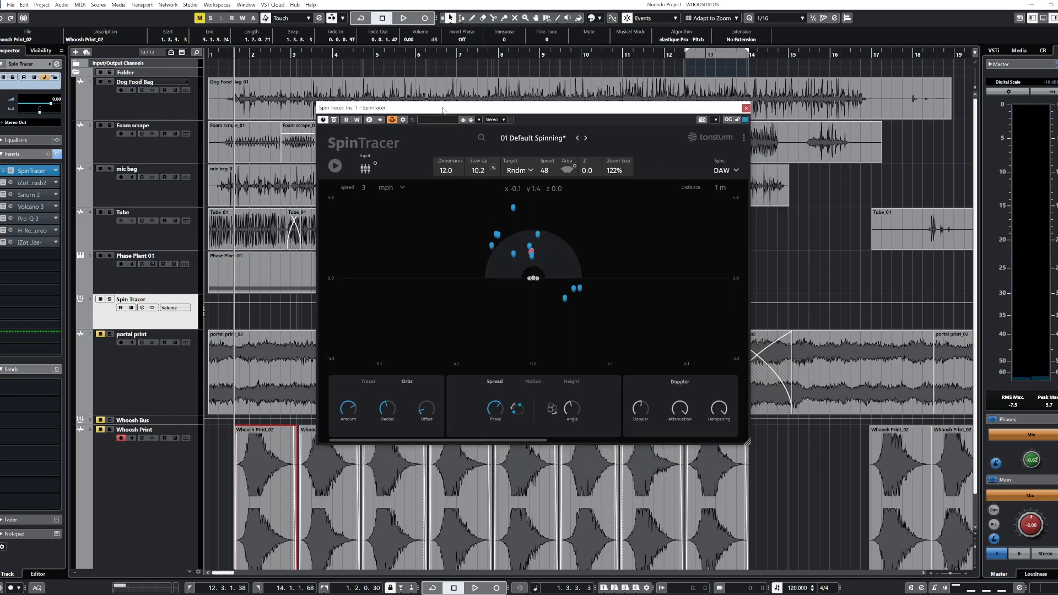
drag(533, 109, 512, 116)
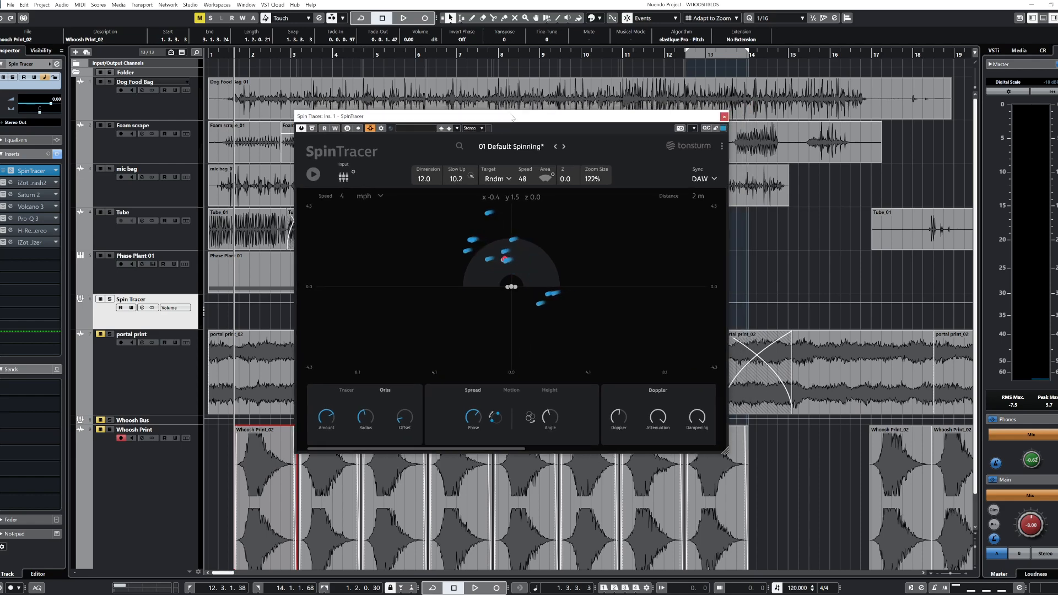
key(space)
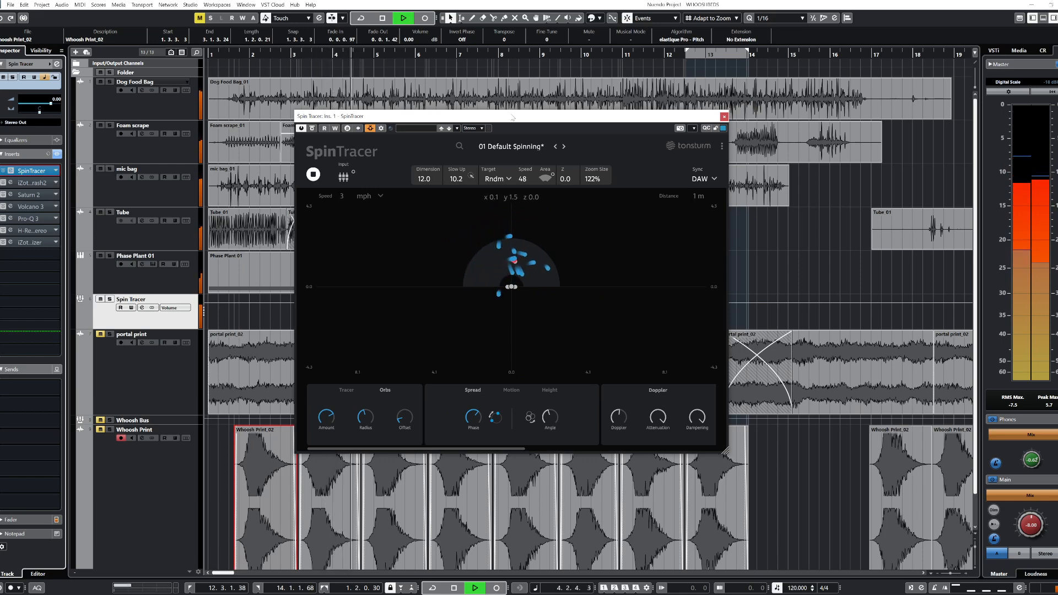
key(space)
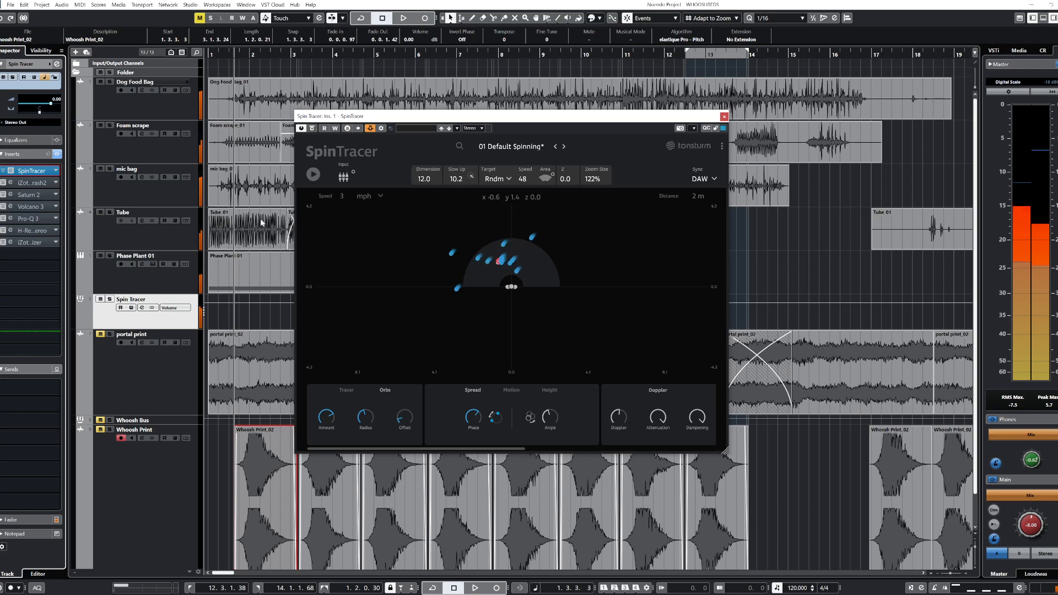
- Activate the iZotope Trash 2, Saturn 2 and Volcano 3 inserts on Spin Tracer, and play the layers with the Volcano 3 editor open
drag(2, 187, 2, 205)
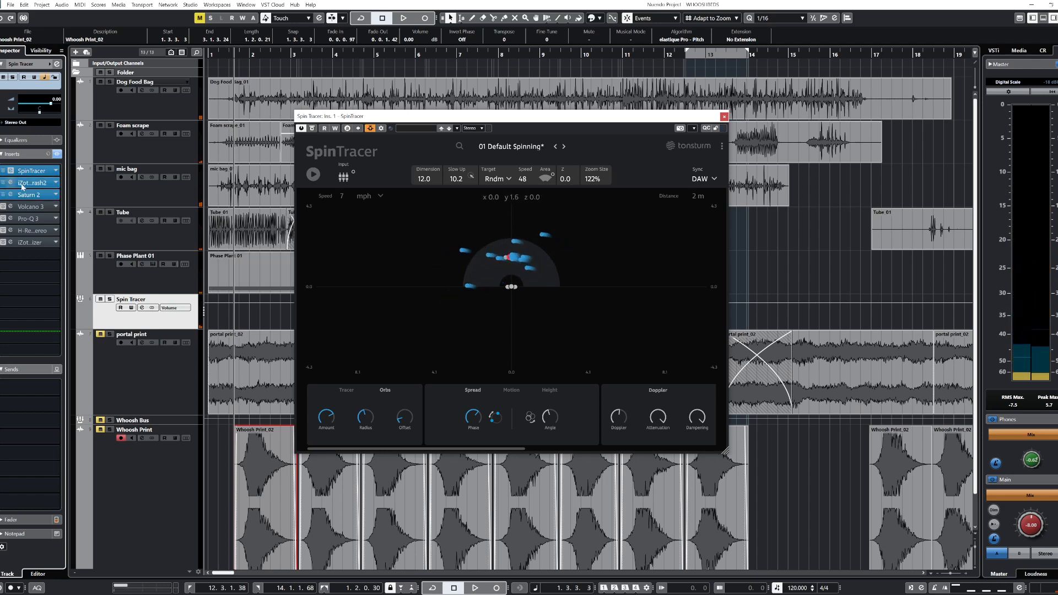
click(3, 207)
key(space)
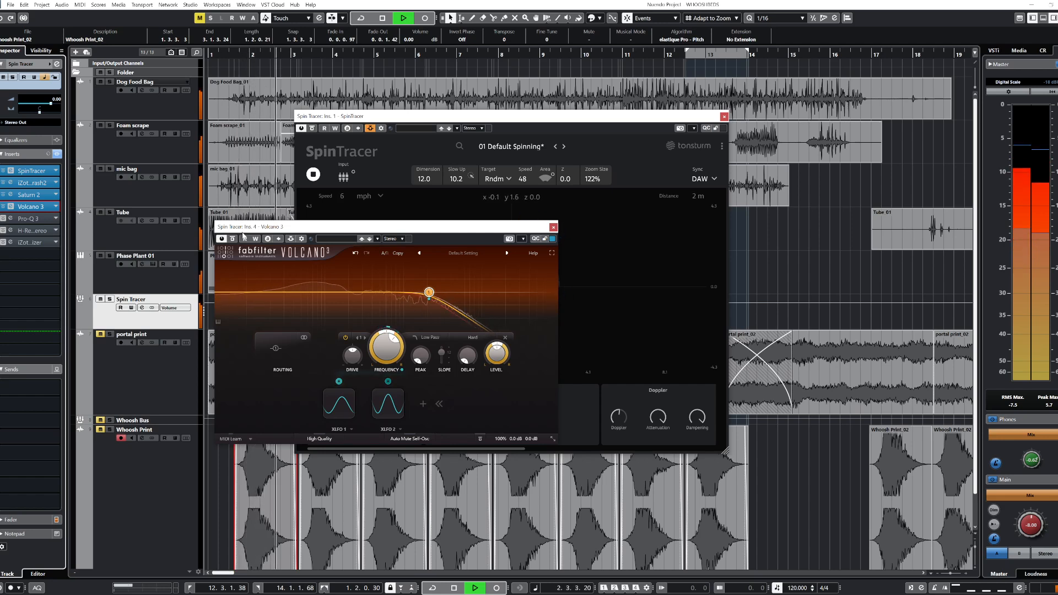
key(space)
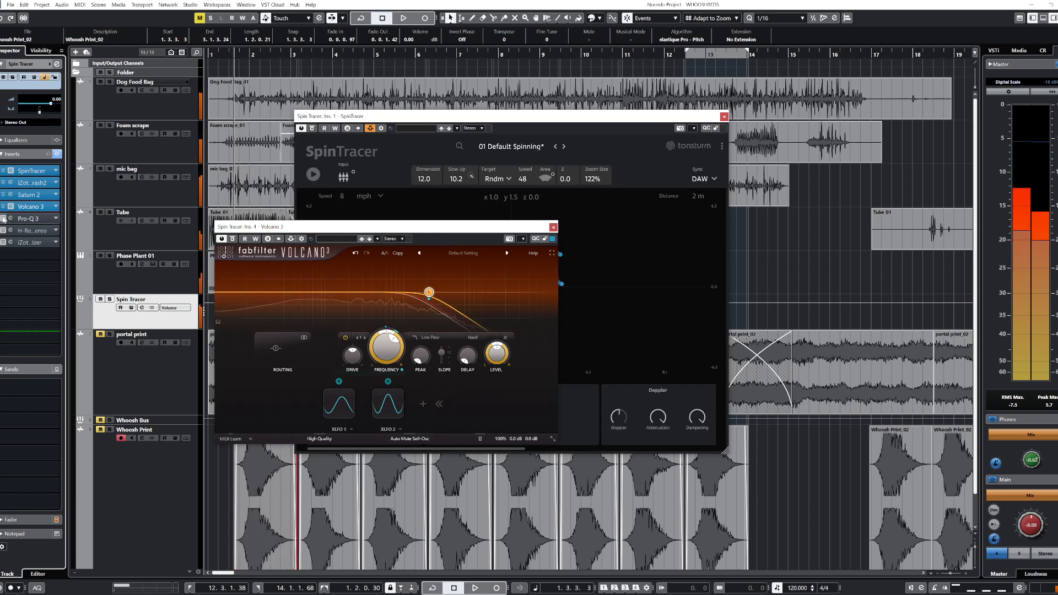
- Activate Spin Tracer's remaining Pro-Q 3, H-Reverb and iZotope Ozone Maximizer inserts, play the full chain, and close the plug-in windows
click(3, 218)
click(3, 231)
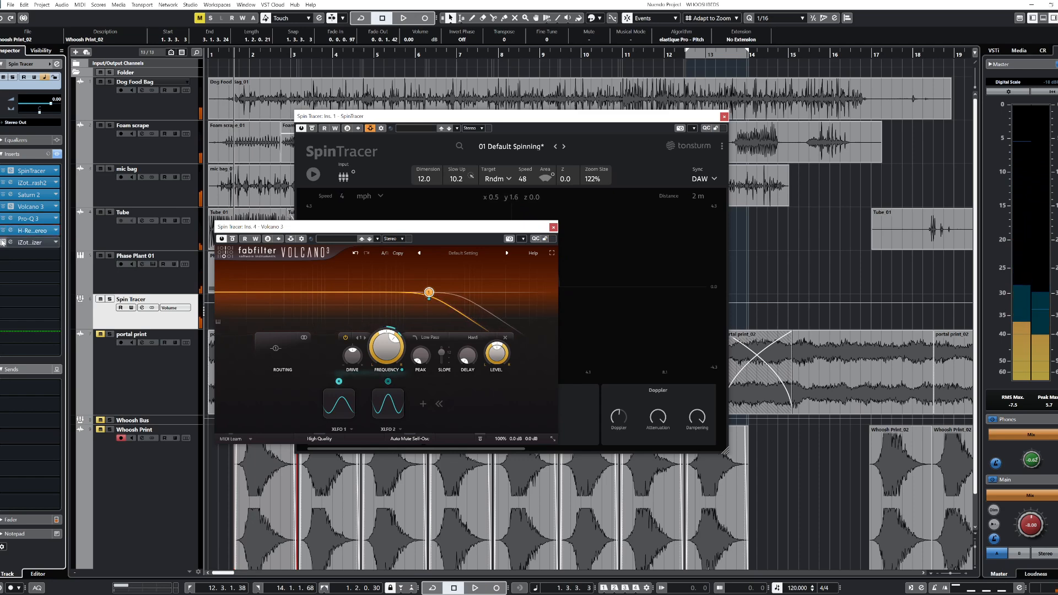
click(2, 243)
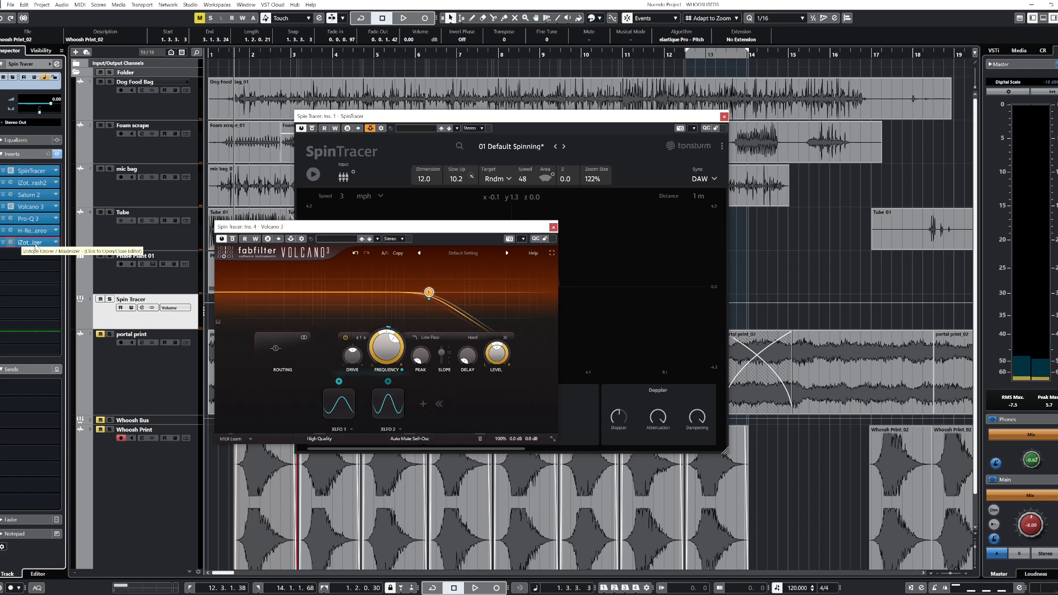
key(space)
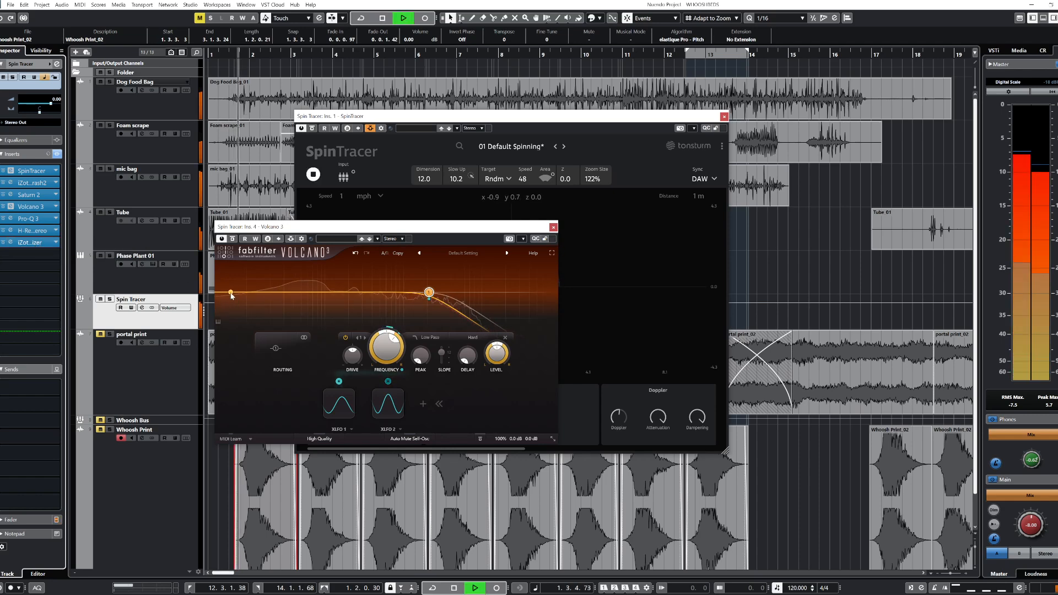
key(Escape)
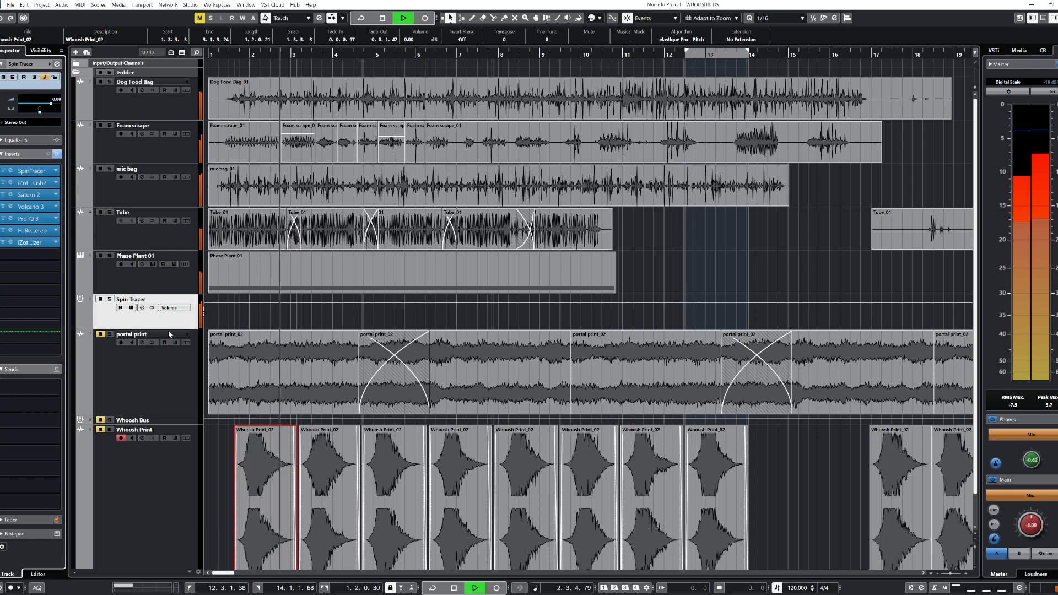
- Stop the full-chain playback, solo the portal print track, and play it on its own from the first whoosh
key(space)
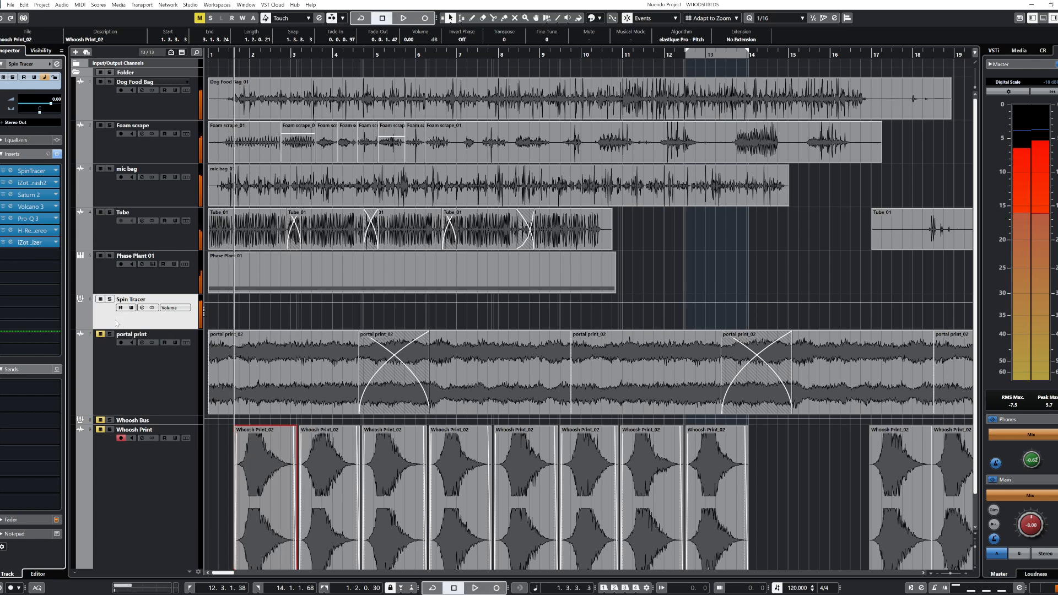
click(136, 364)
key(s)
key(space)
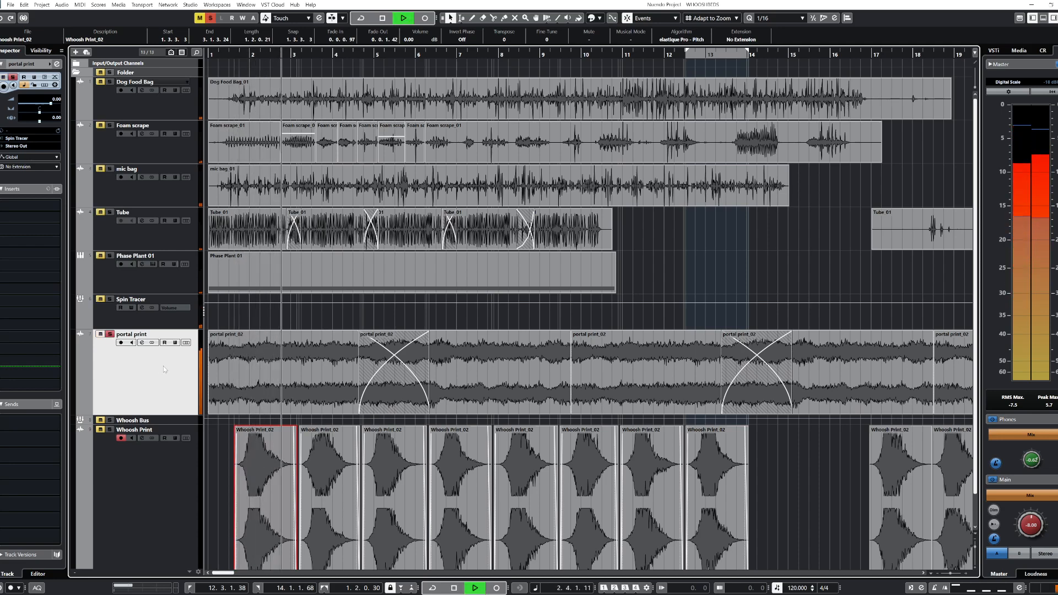
key(space)
- Select the first clip on the Whoosh Print track, solo that track, and play the printed whoosh
scroll(163, 366, down, 1)
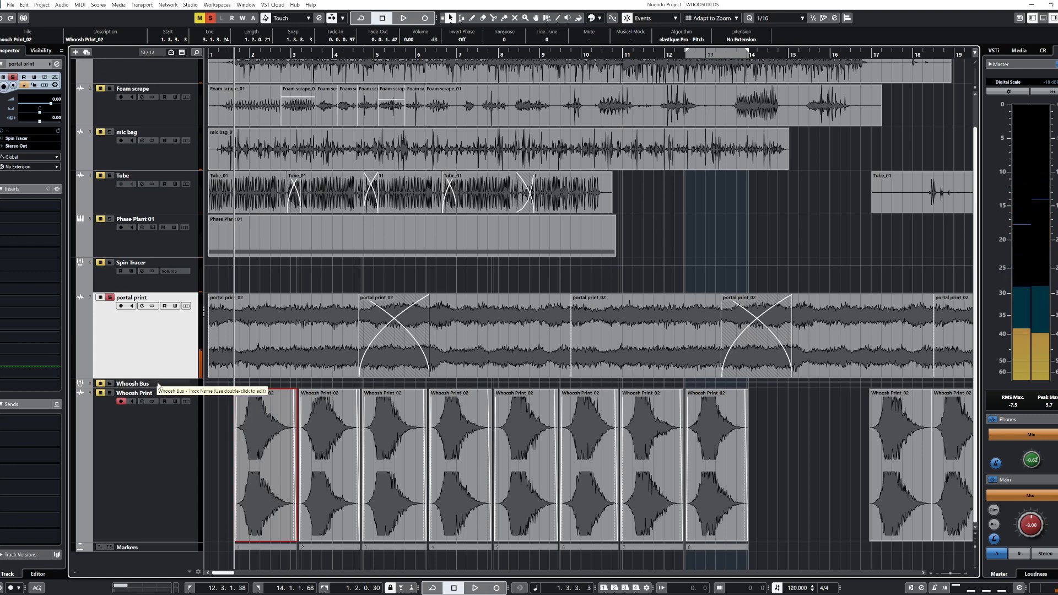
click(192, 441)
click(225, 436)
click(256, 445)
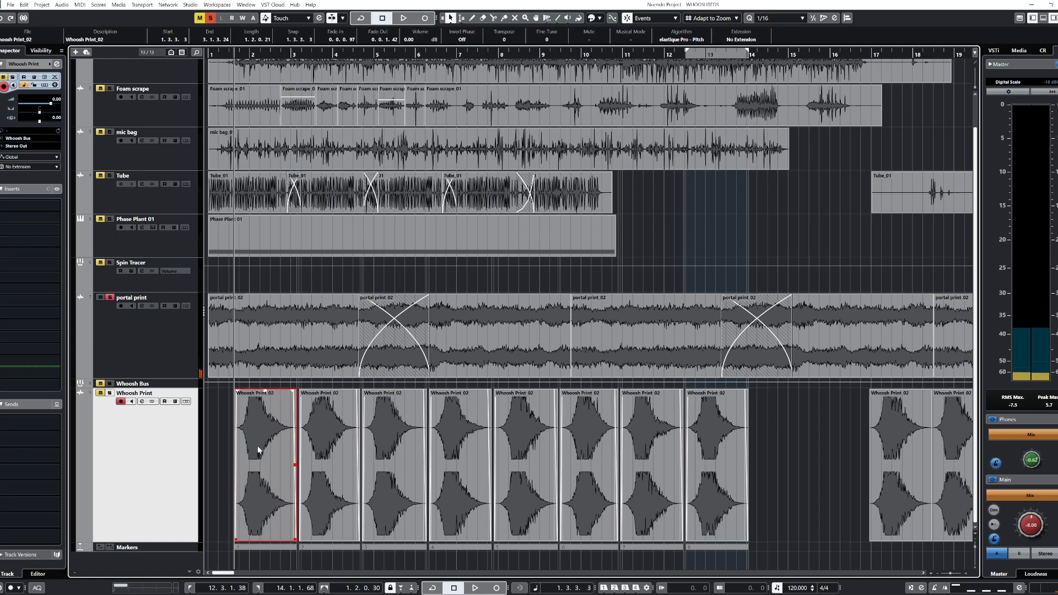
key(s)
key(space)
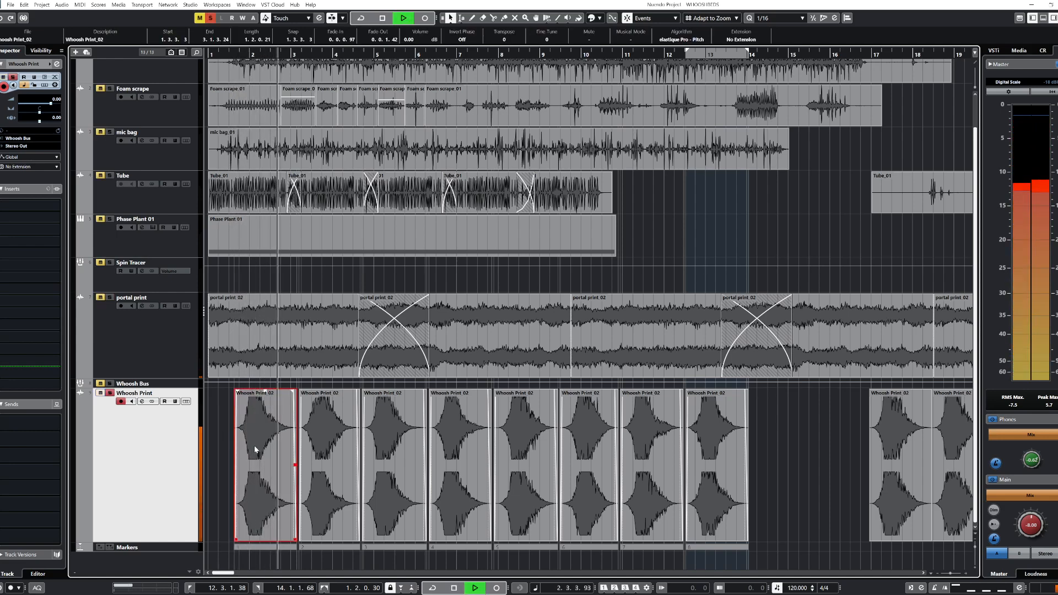
key(space)
- Play the first printed whoosh on the soloed Whoosh Print track again, and stop playback
scroll(252, 439, up, 1)
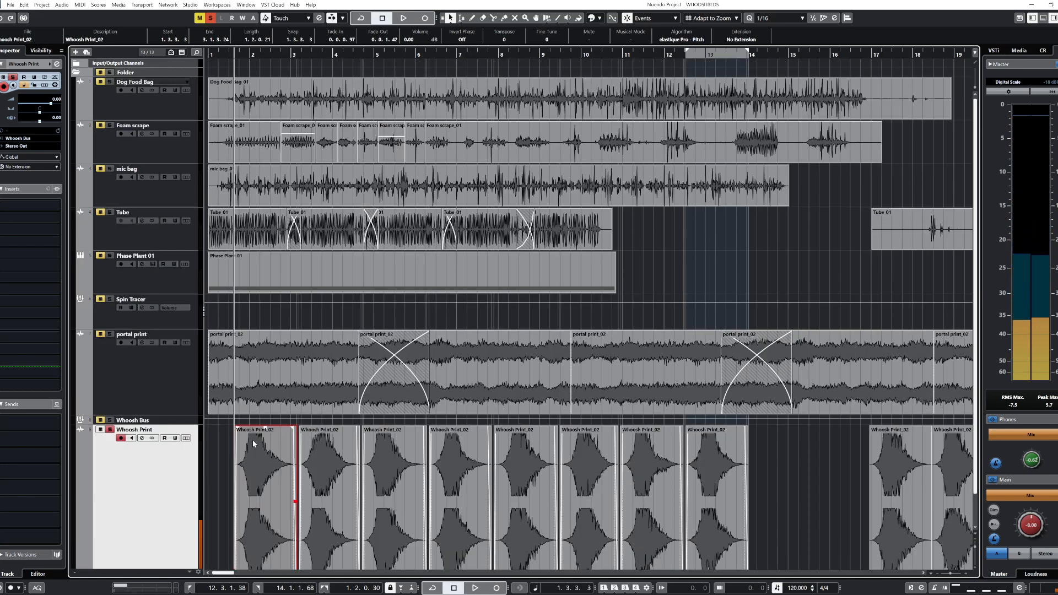
scroll(252, 440, down, 1)
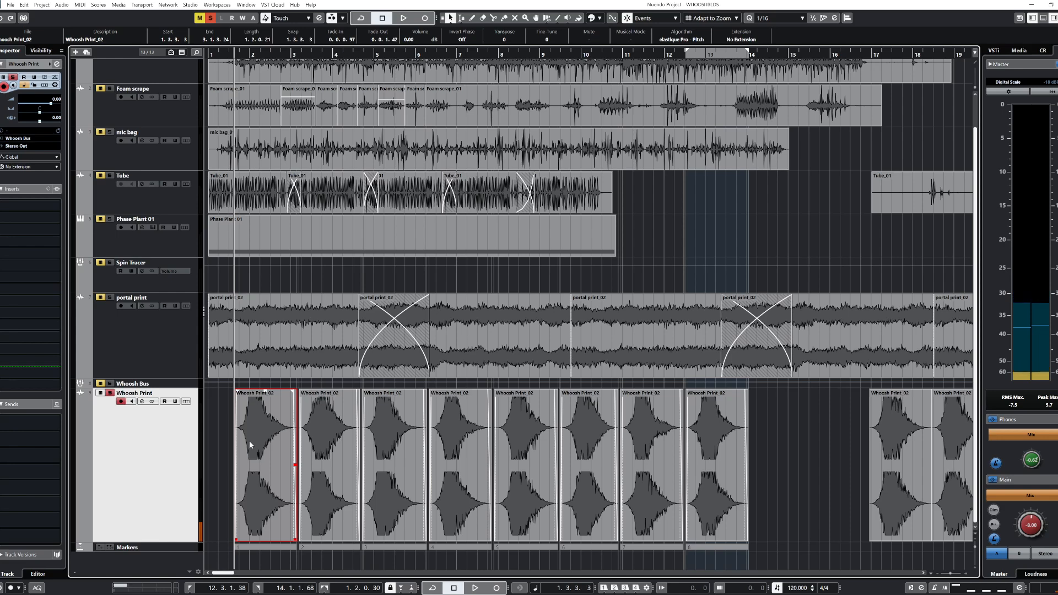
scroll(249, 441, up, 1)
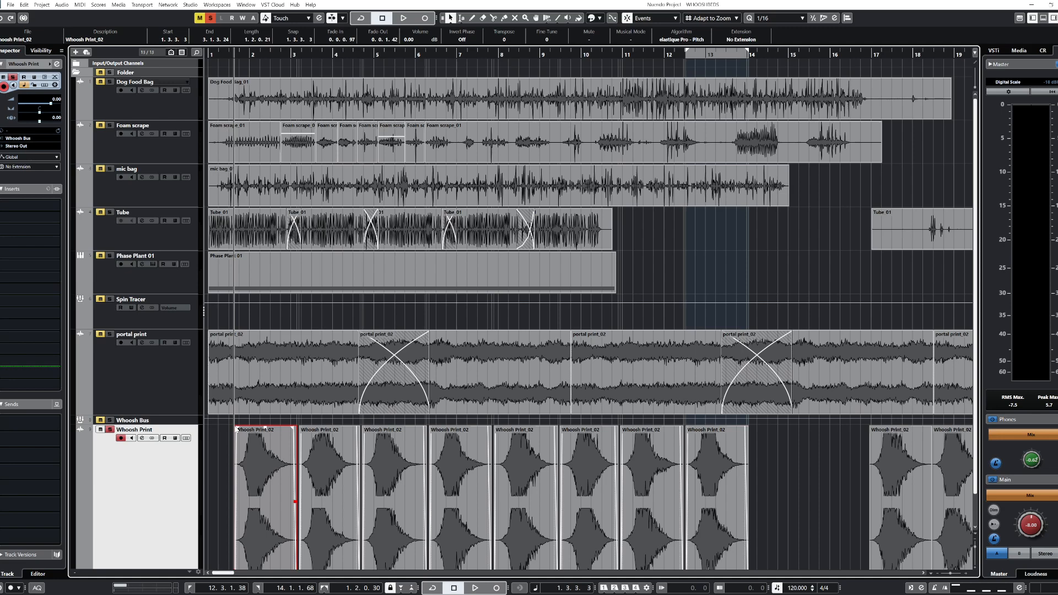
scroll(185, 454, down, 1)
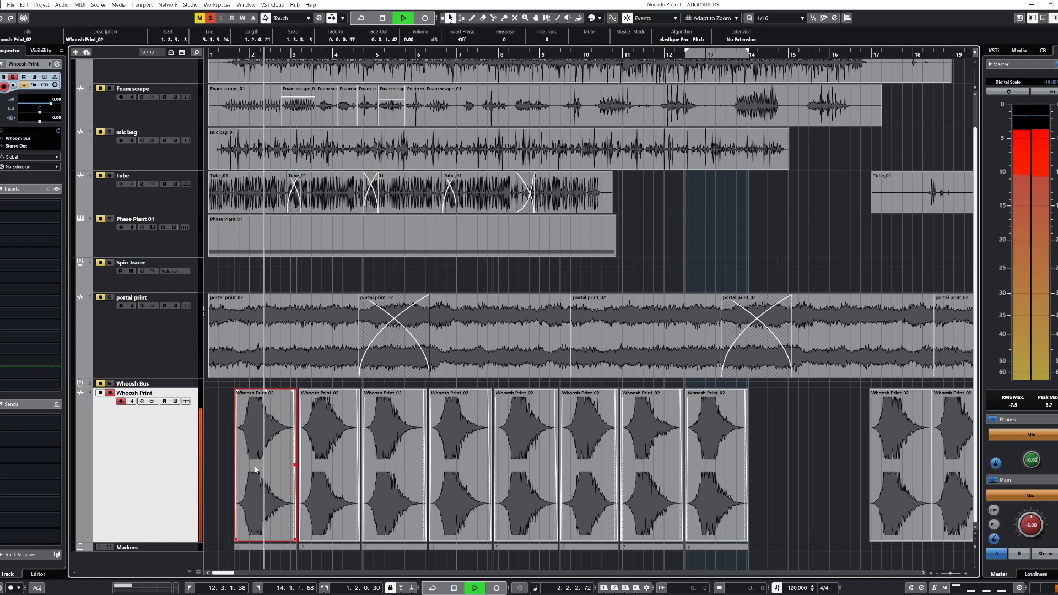
key(space)
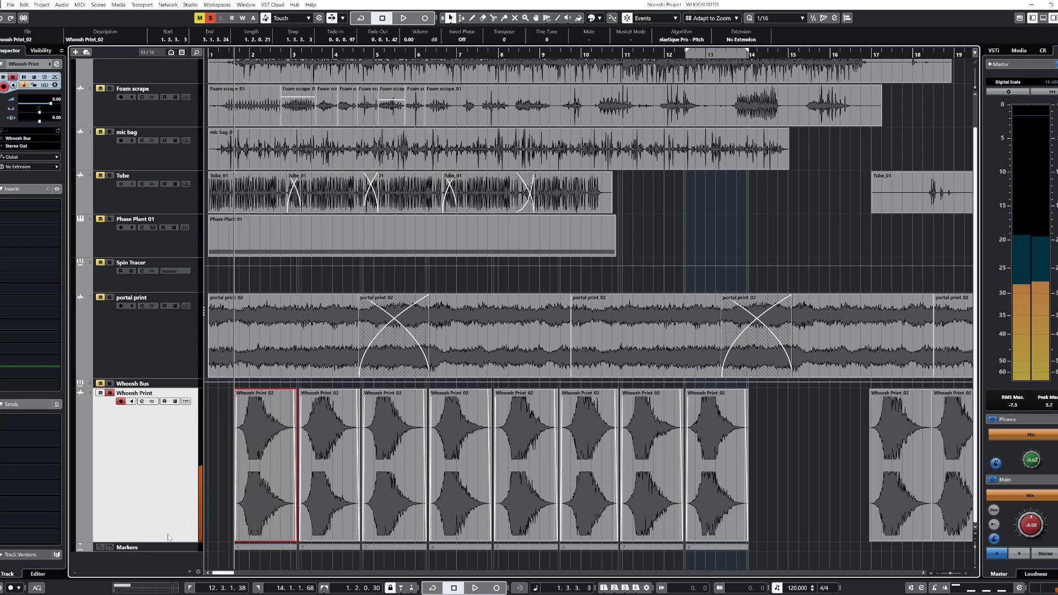